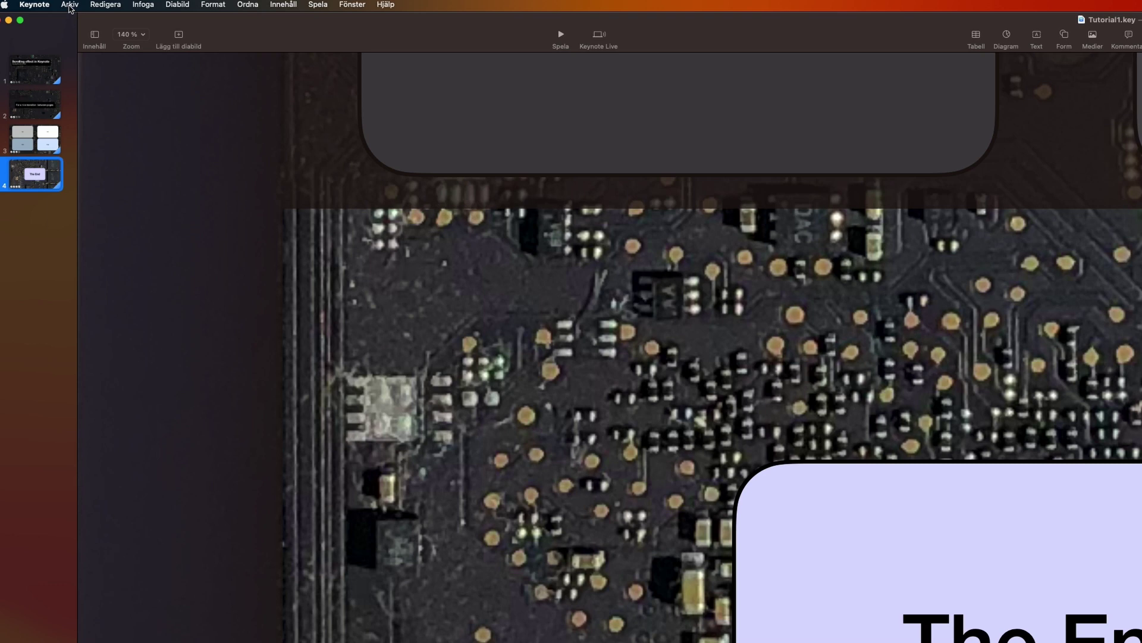
# - Create a new wide (16:9) presentation with the Enkel svart theme
pyautogui.click(31, 2)
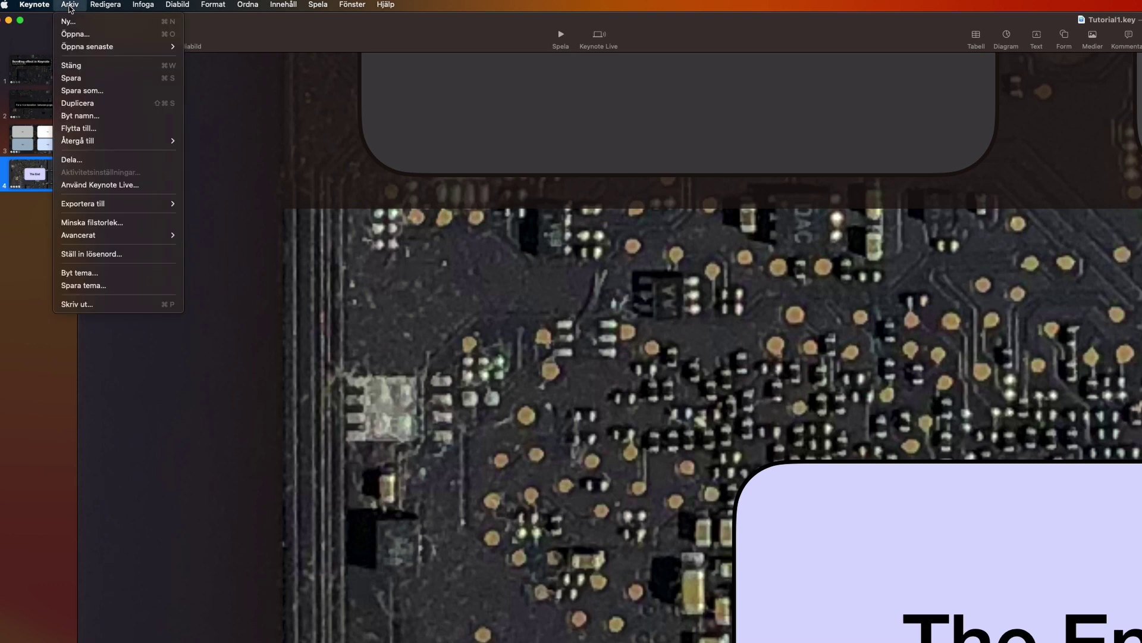
pyautogui.click(70, 7)
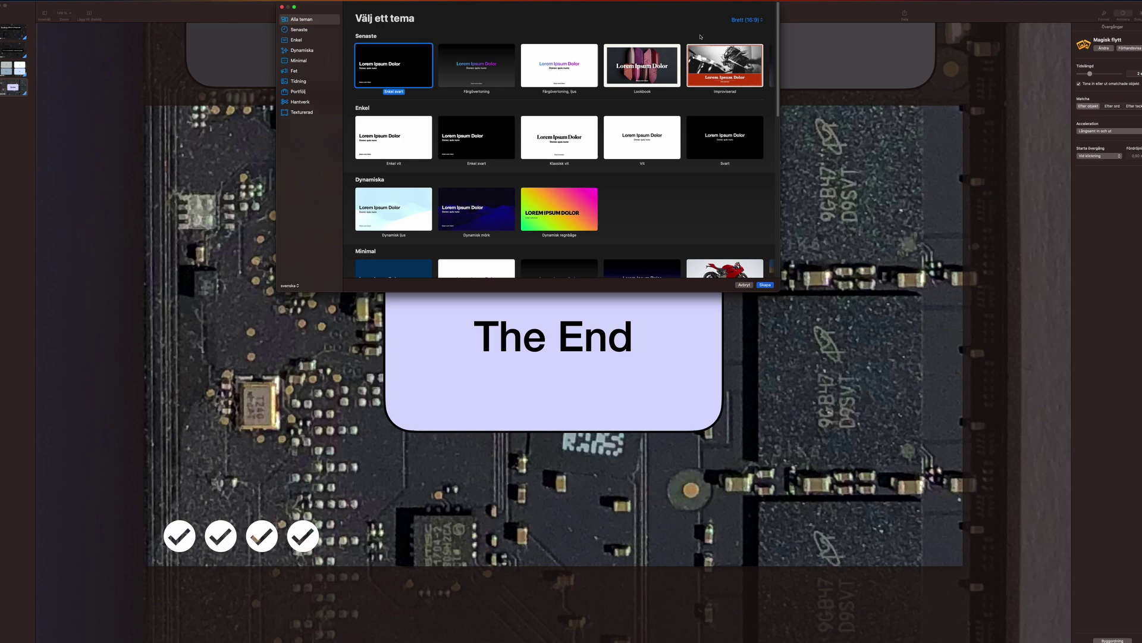
pyautogui.click(762, 20)
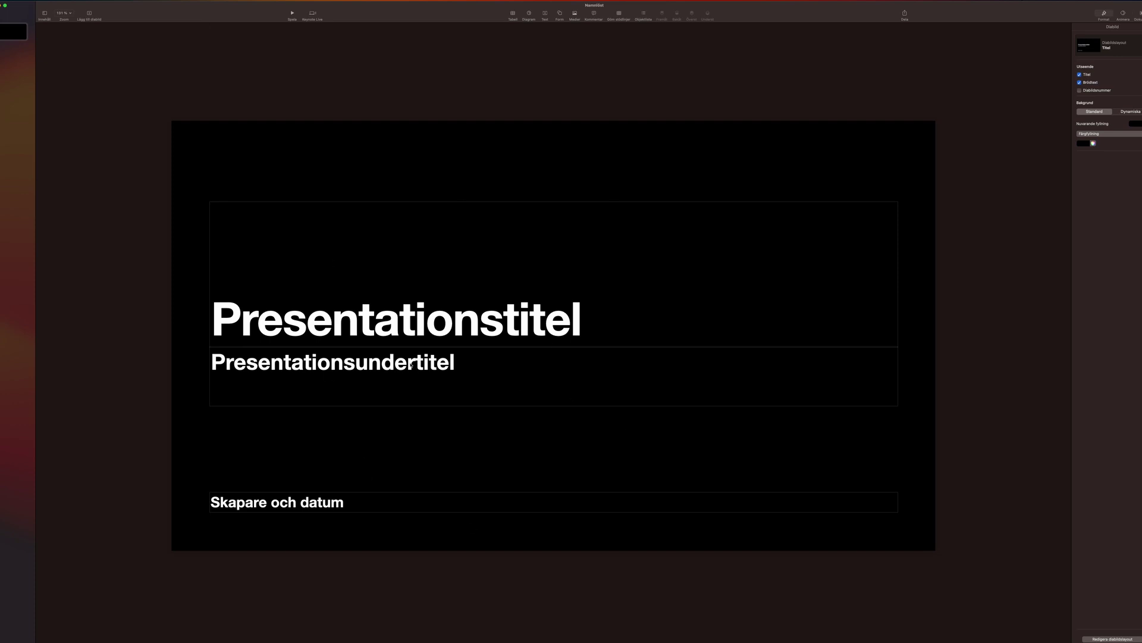
# - Set the slide's title to "Welcome" and its subtitle to "First page"
pyautogui.doubleClick(434, 321)
pyautogui.write('Welcome')
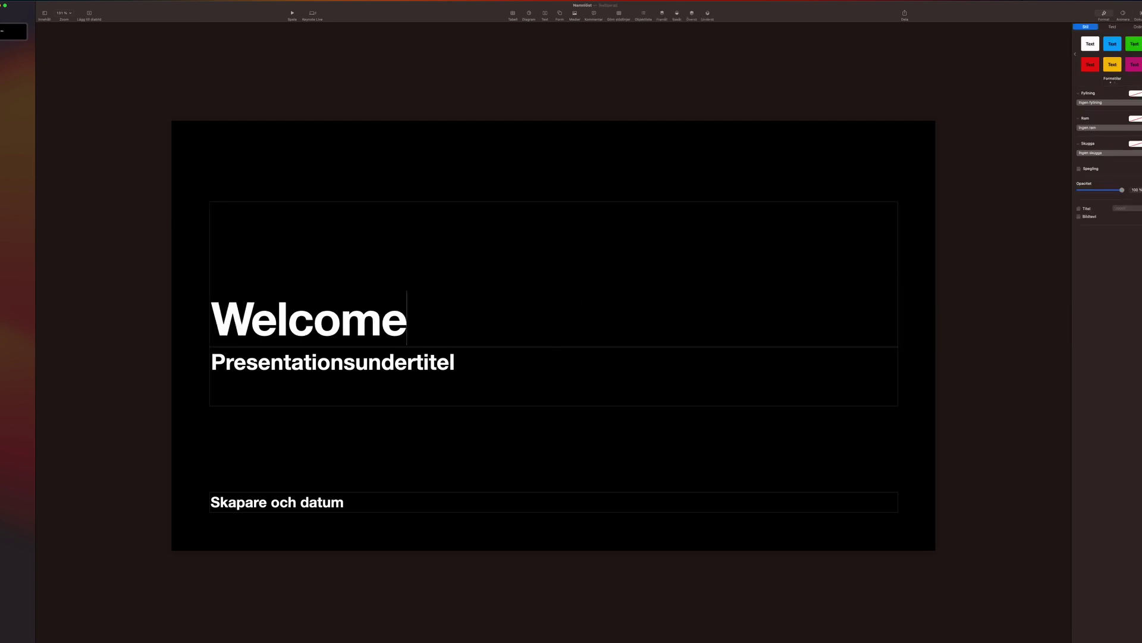
pyautogui.click(419, 367)
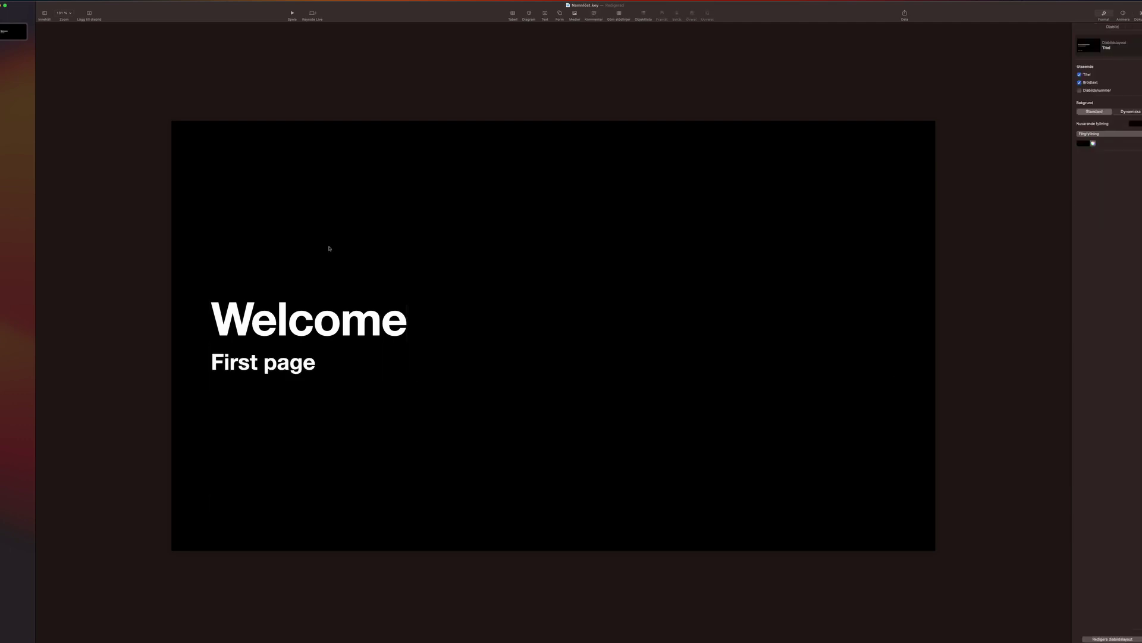
# - Place the circuit-board photo, rotated 270°, over the slide and shift it so the slide covers the area around the large chip
pyautogui.scroll(-5, 329, 247)
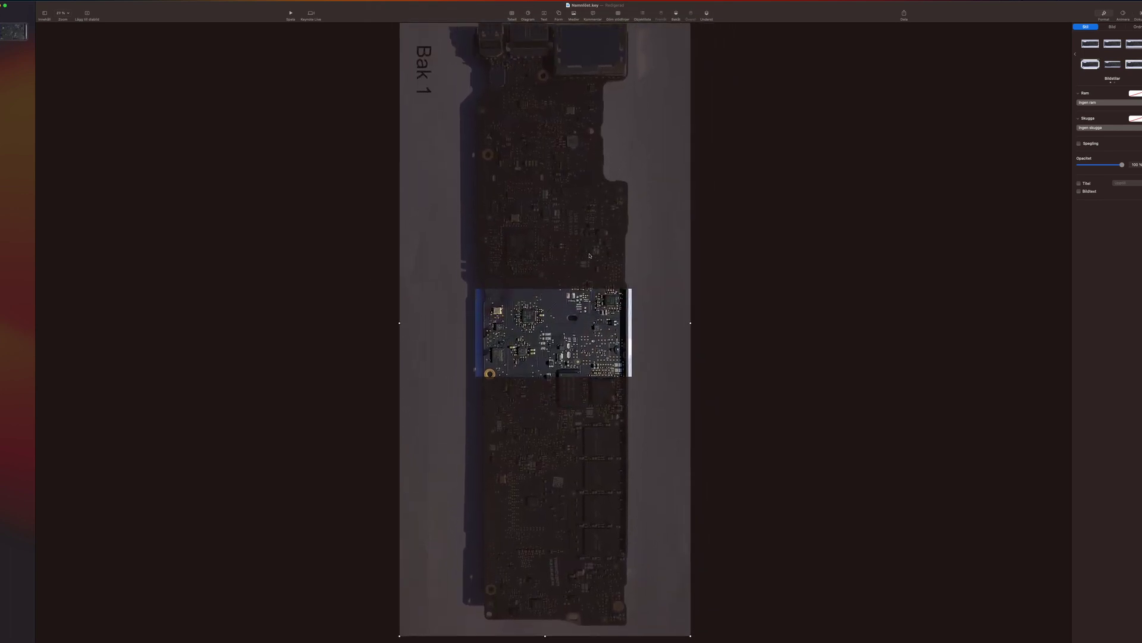
pyautogui.scroll(1, 591, 253)
pyautogui.scroll(-2, 591, 254)
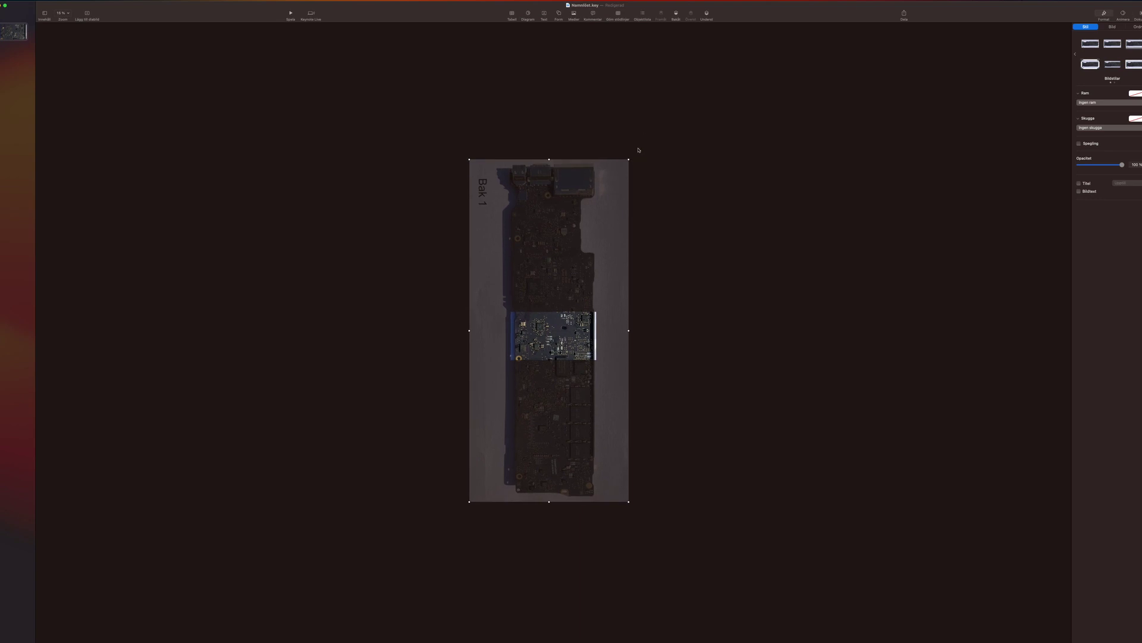
pyautogui.scroll(6, 595, 262)
pyautogui.scroll(2, 612, 282)
pyautogui.scroll(-6, 684, 226)
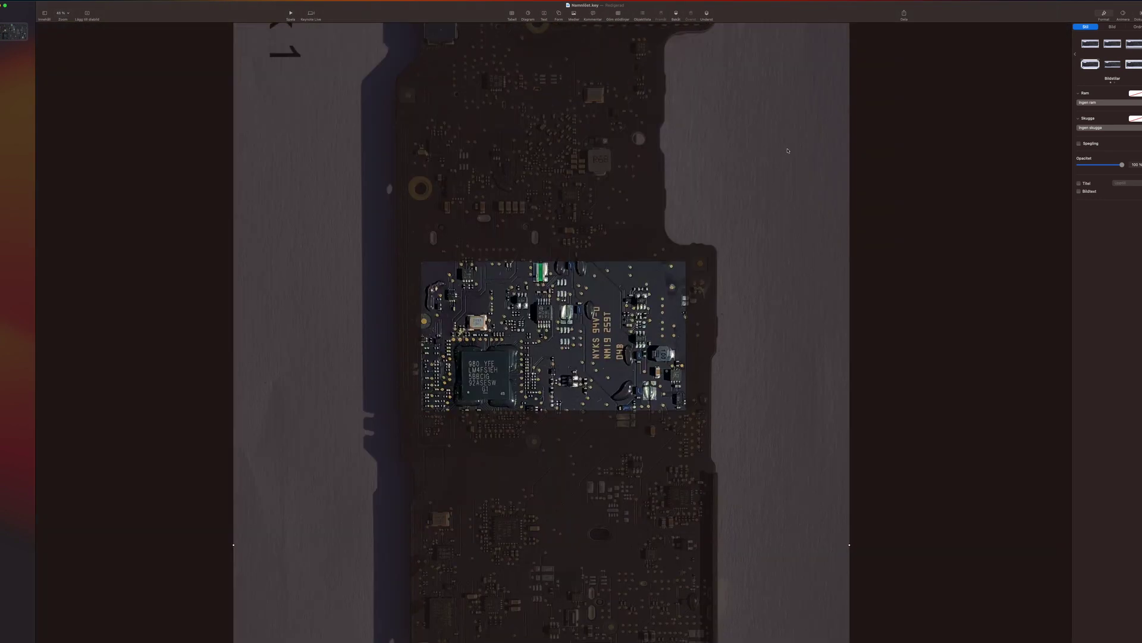
pyautogui.scroll(3, 794, 150)
pyautogui.scroll(-4, 795, 150)
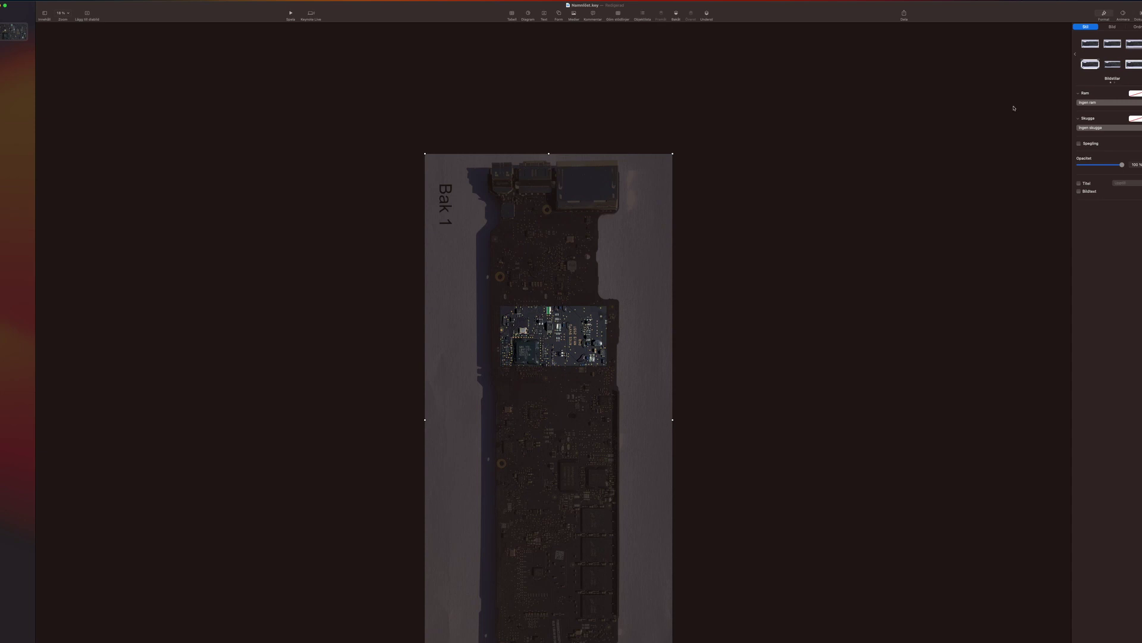
# - Set the circuit-board photo's opacity to 60% and send it behind the title and subtitle
pyautogui.scroll(8, 635, 337)
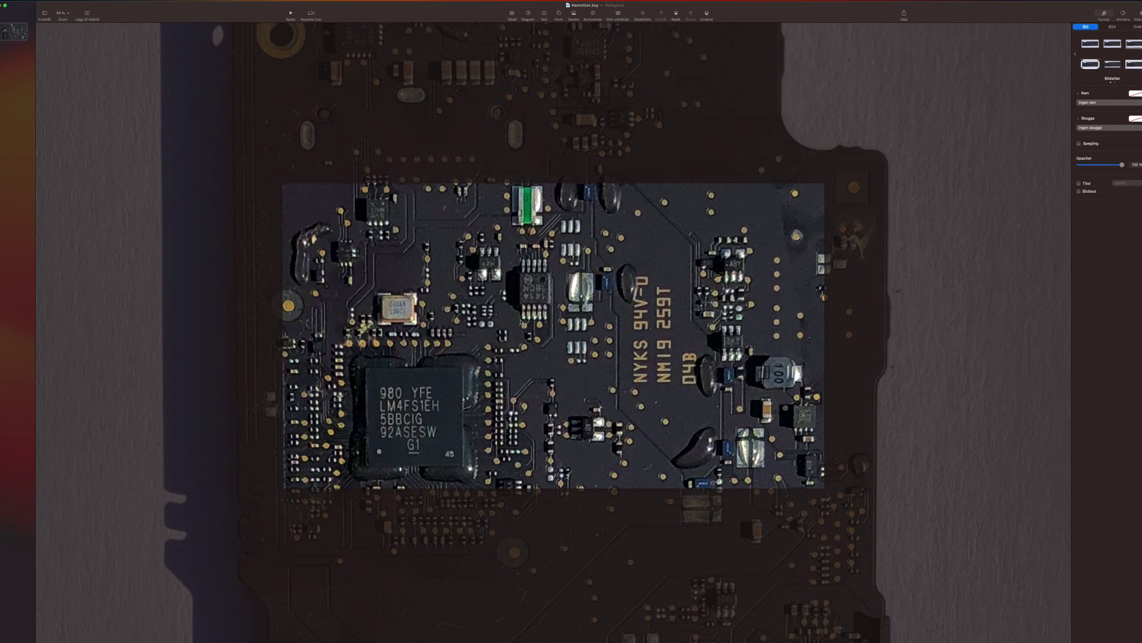
pyautogui.scroll(-5, 607, 309)
pyautogui.scroll(2, 573, 322)
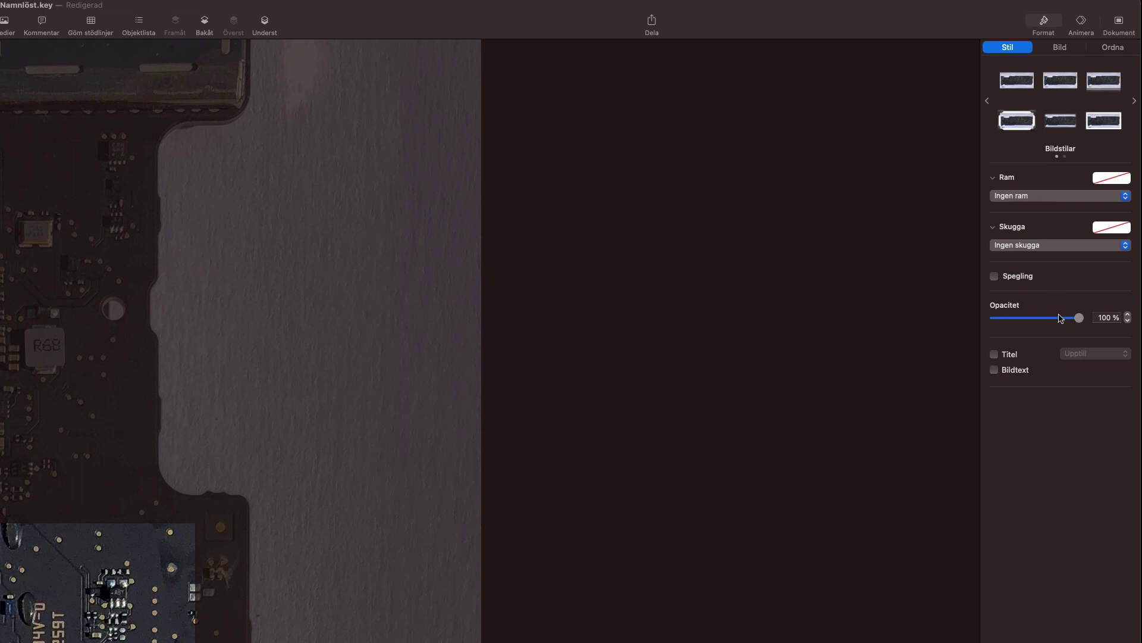
pyautogui.click(1105, 317)
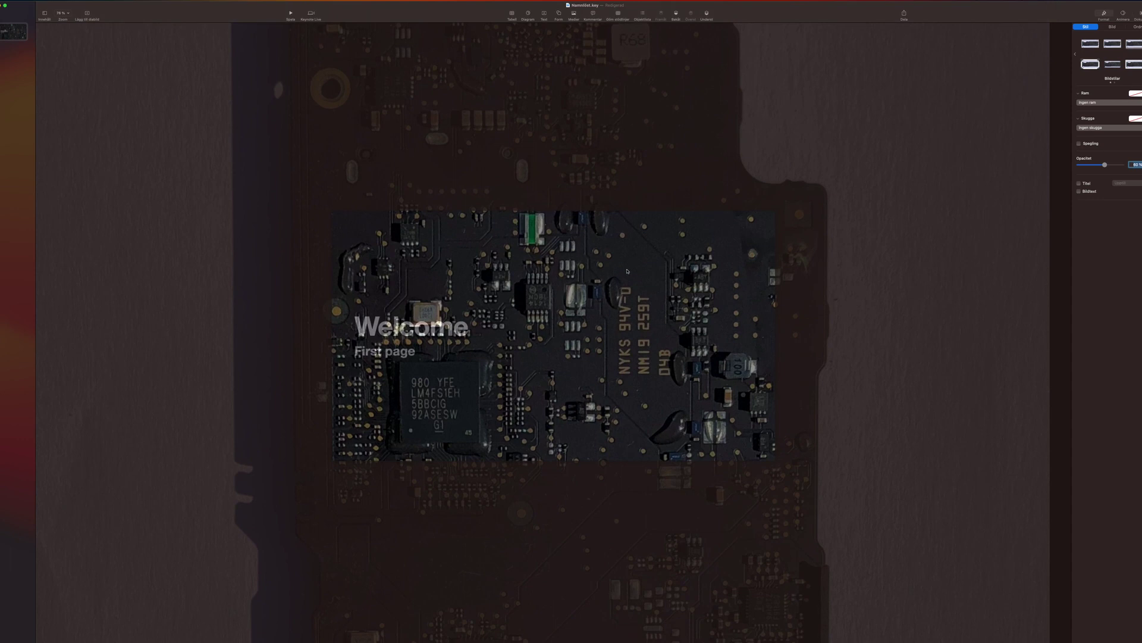
pyautogui.click(627, 271)
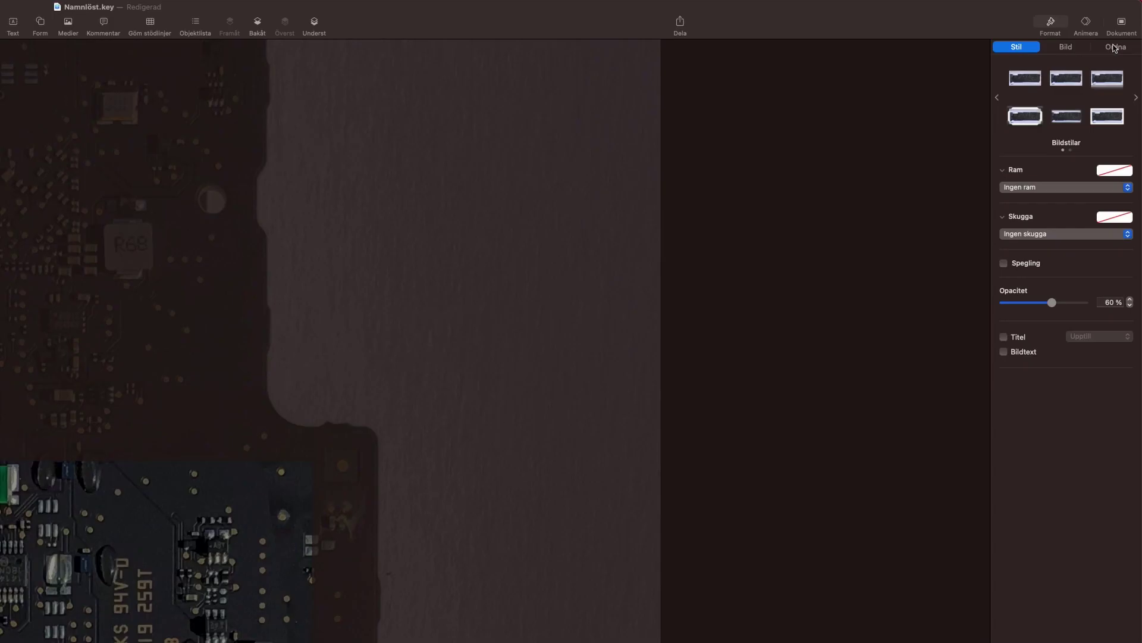
pyautogui.click(1138, 27)
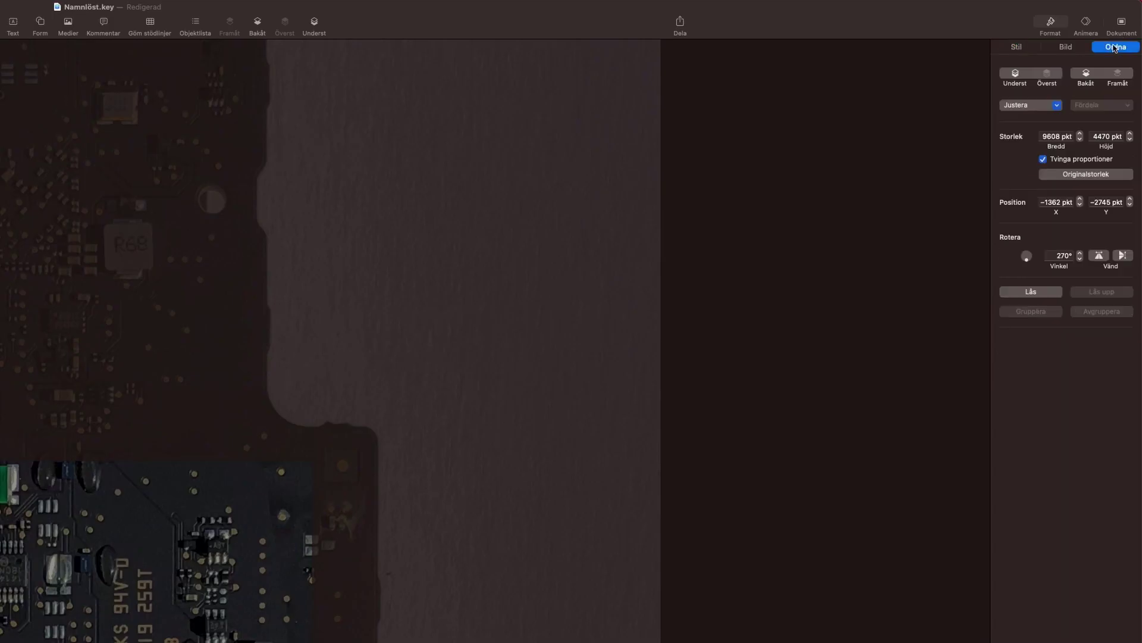
pyautogui.click(1090, 74)
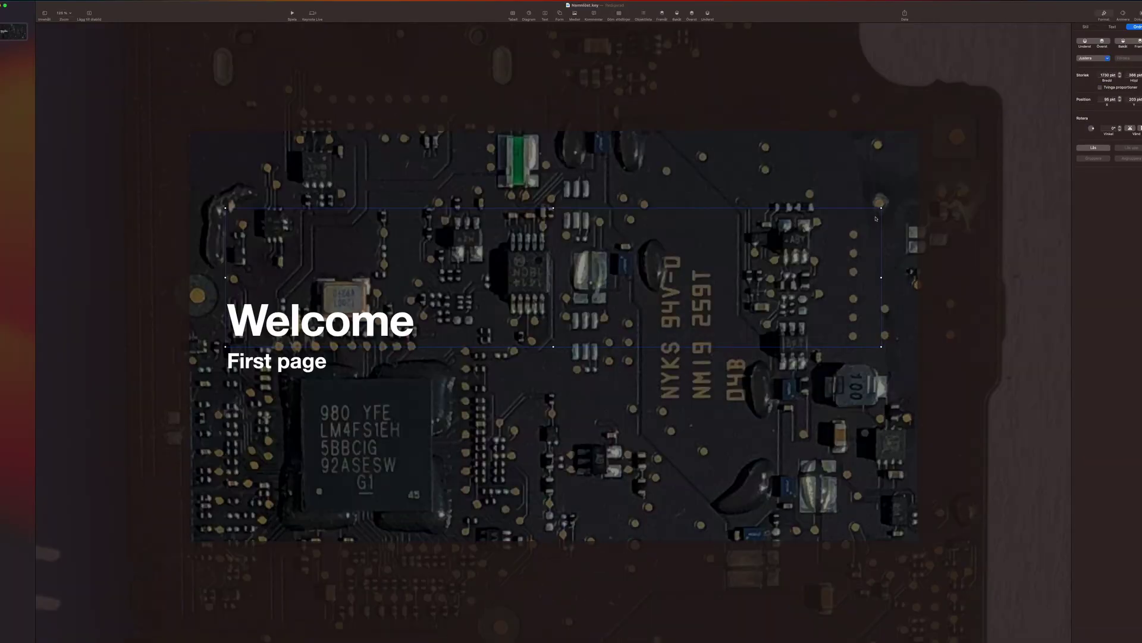
# - Shrink the title's text box to fit closely around "Welcome" and insert a rounded square shape
pyautogui.moveTo(881, 208); pyautogui.dragTo(427, 289)
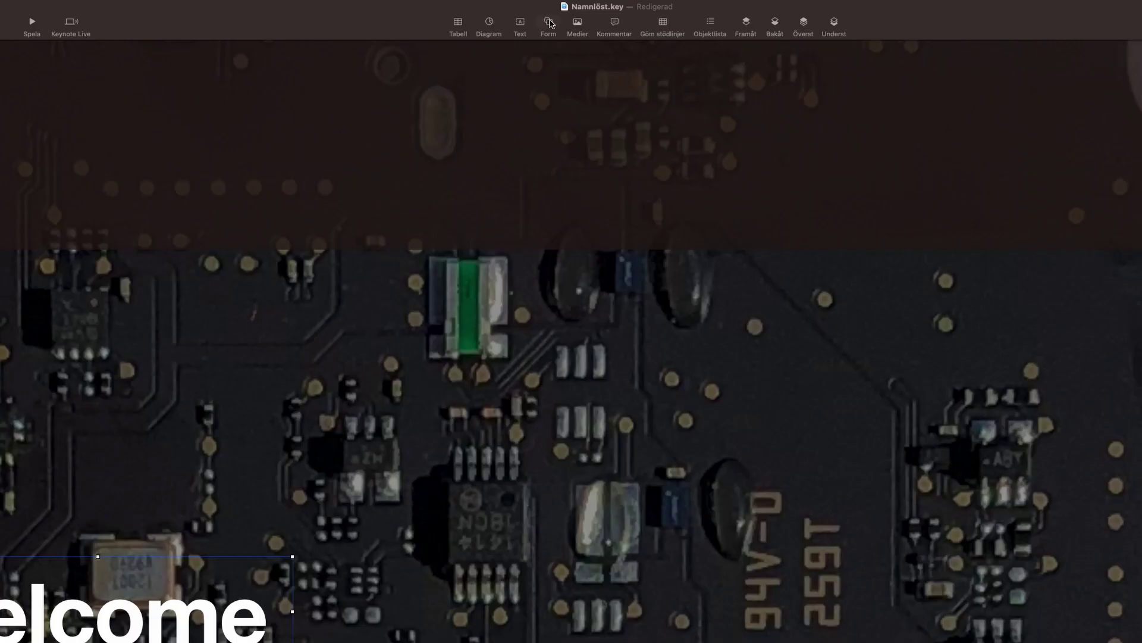
pyautogui.click(560, 13)
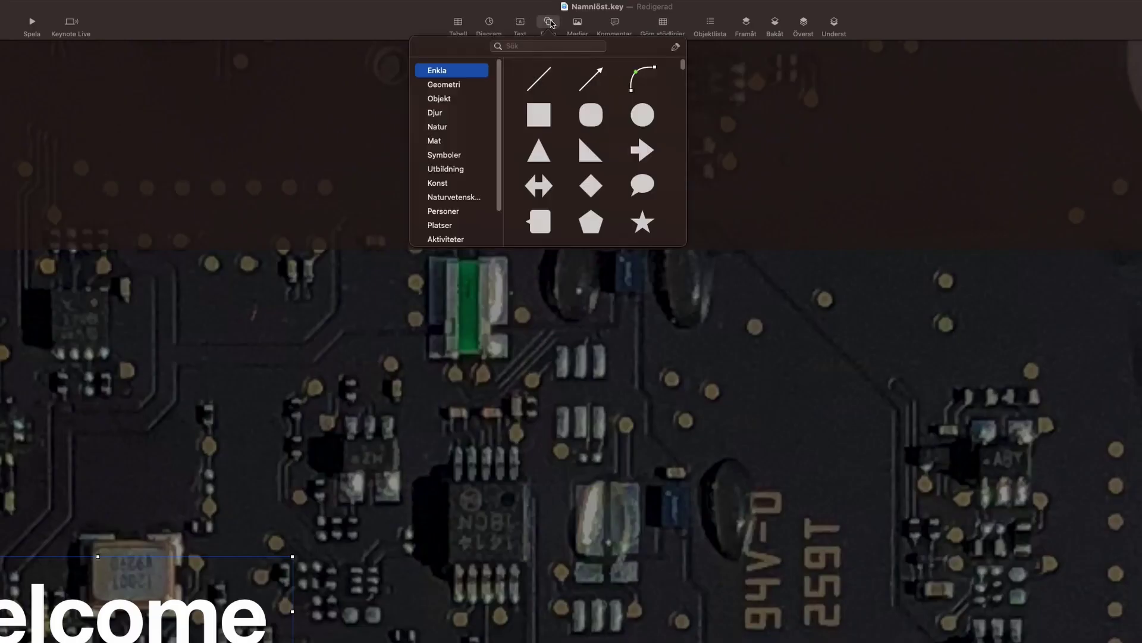
pyautogui.click(578, 67)
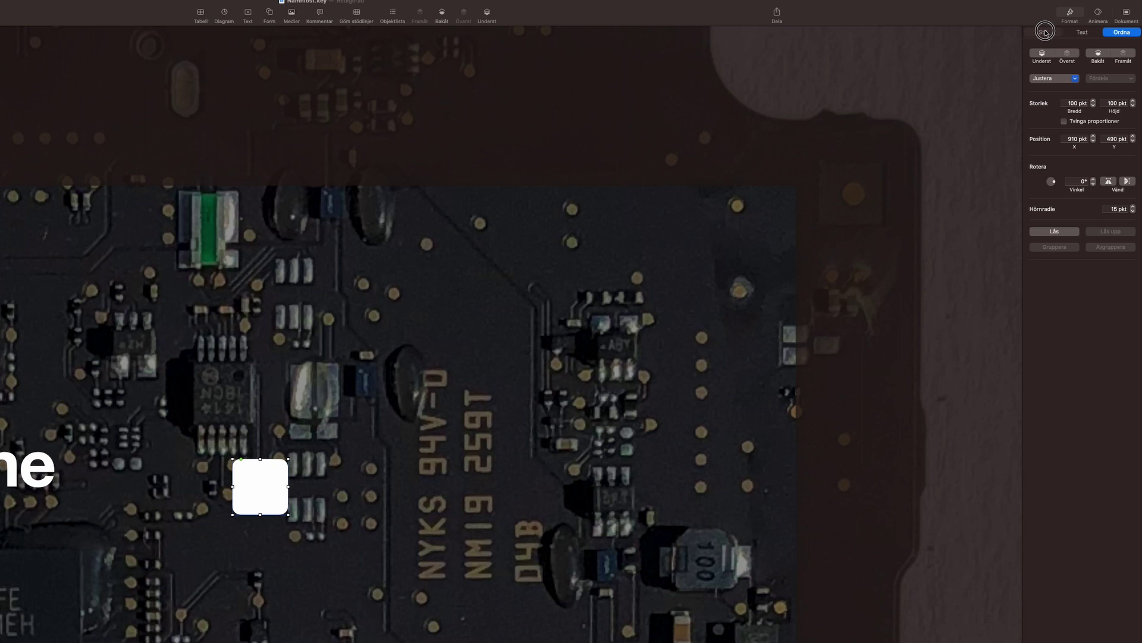
# - Fill the rounded square with dark grey and give it a black line border
pyautogui.click(1086, 27)
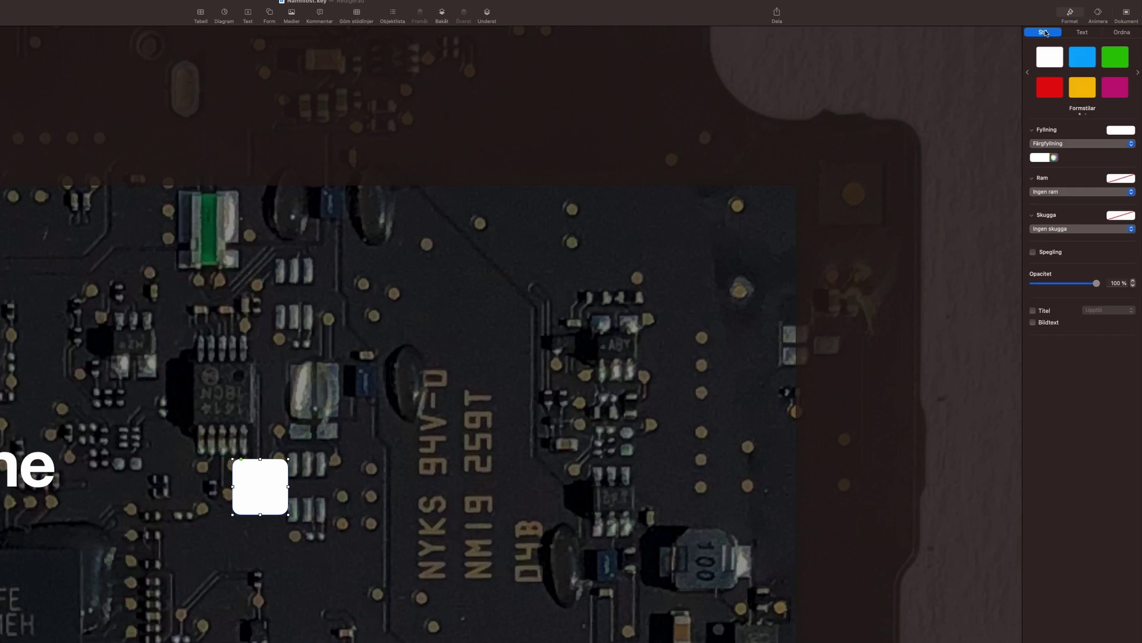
pyautogui.click(1043, 157)
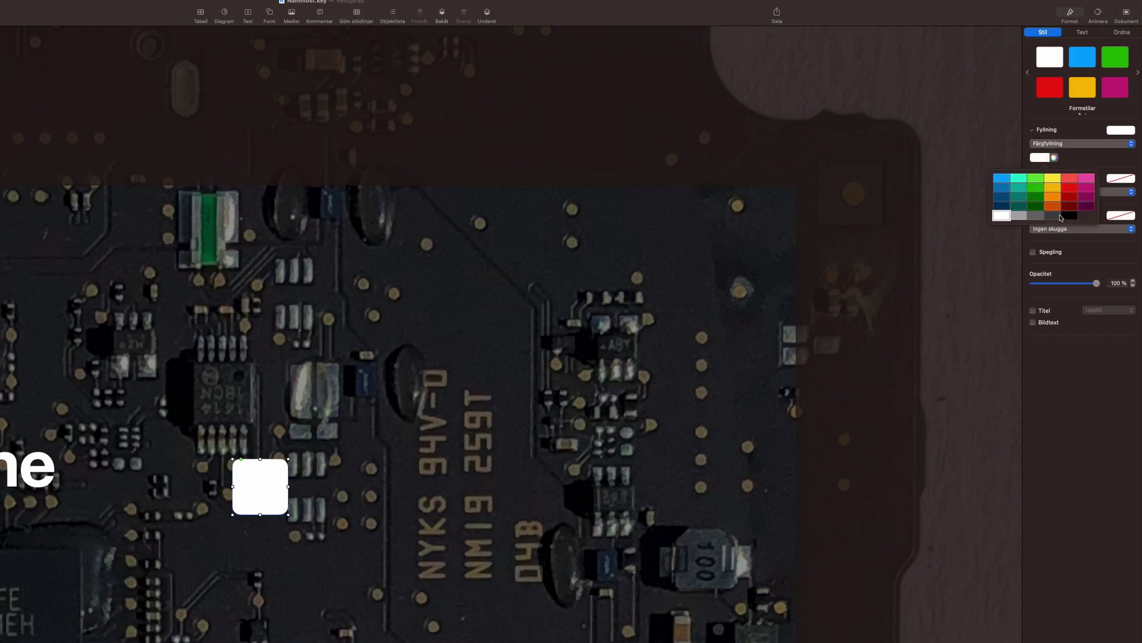
pyautogui.click(1048, 216)
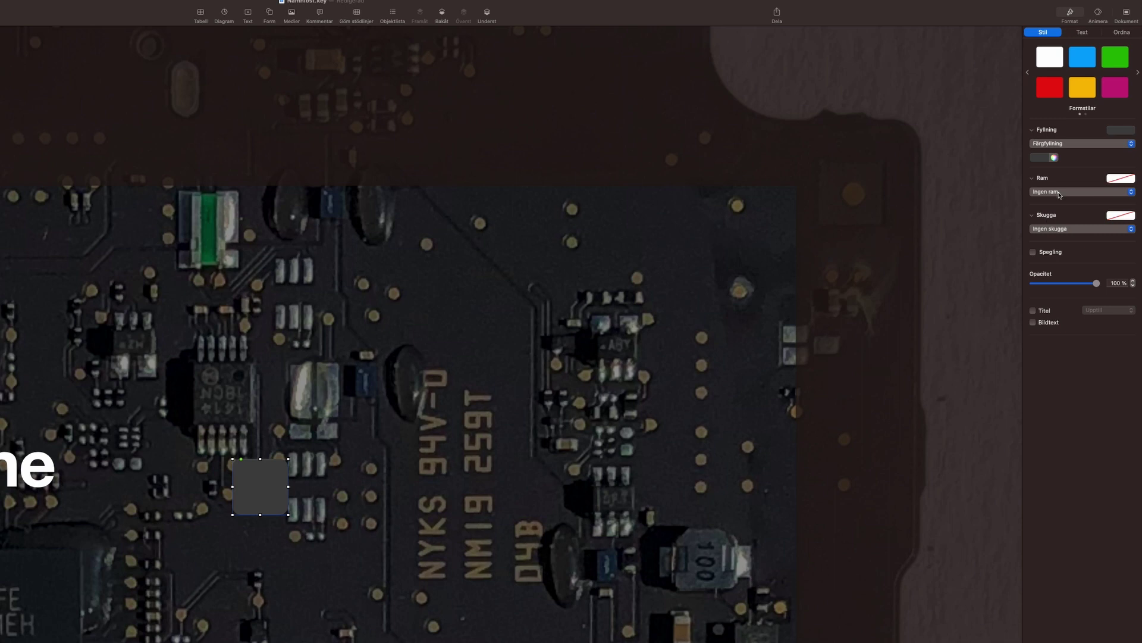
pyautogui.click(1060, 192)
pyautogui.click(1050, 202)
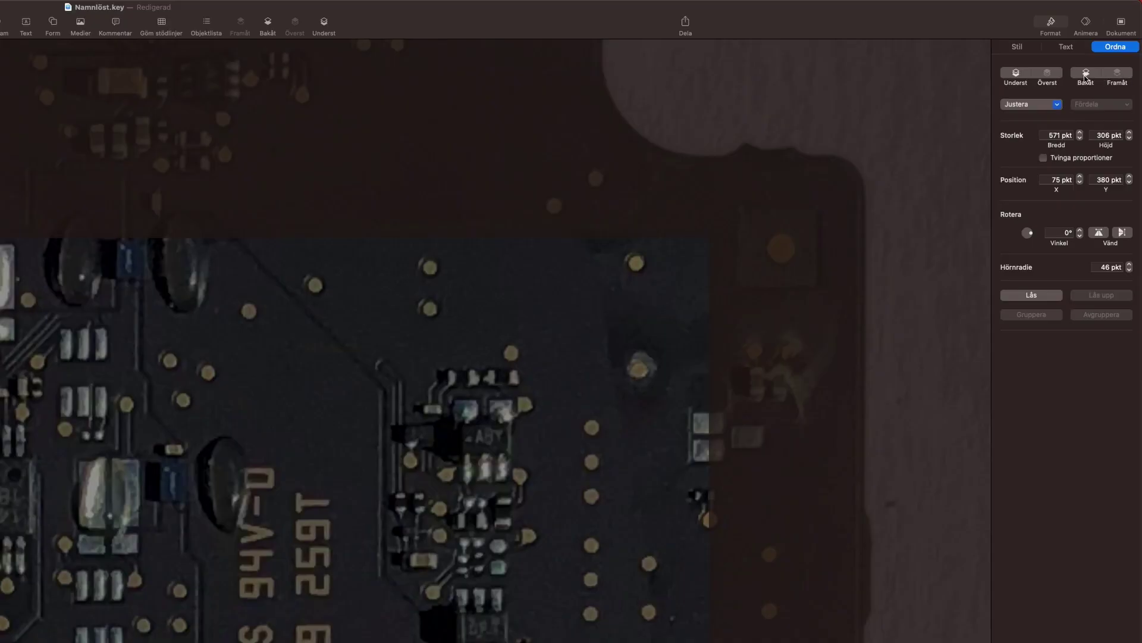
# - Enlarge the dark grey shape to about 571 × 306 pt around the title and subtitle and send it behind the text
pyautogui.click(1122, 42)
pyautogui.click(1086, 76)
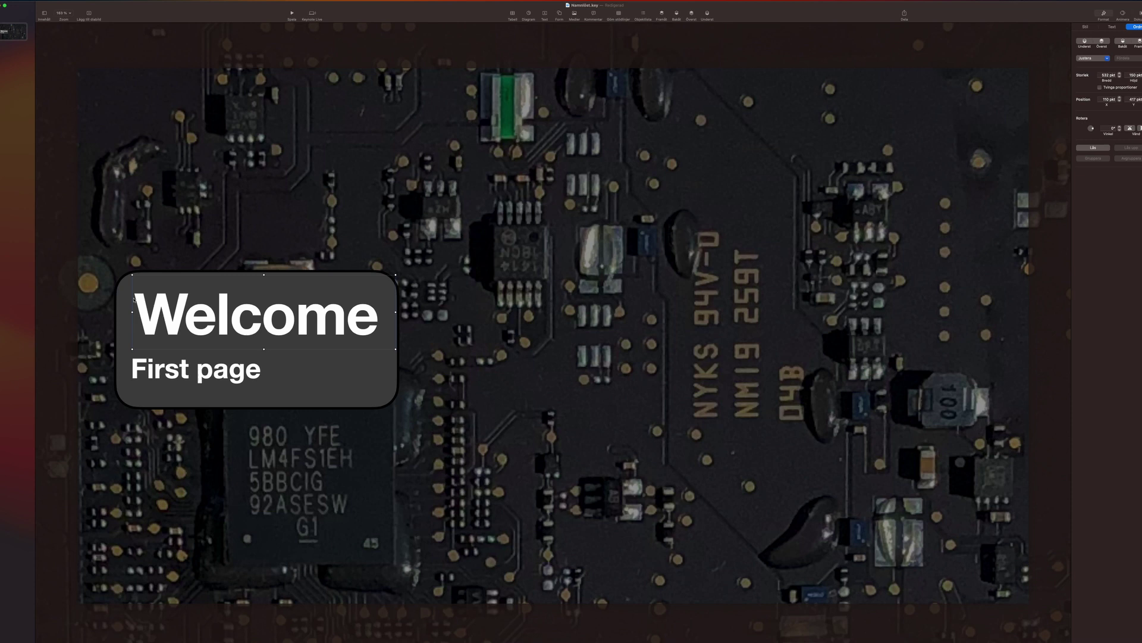
# - Move the dark grey shape together with the title and subtitle to the centre of the slide
pyautogui.click(115, 302)
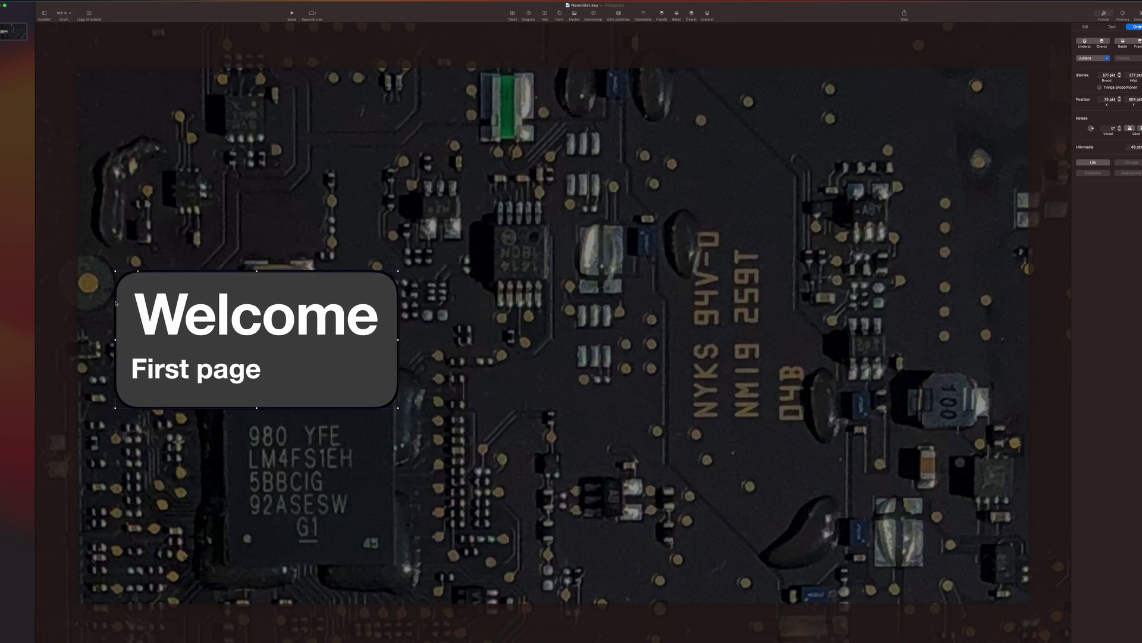
pyautogui.keyDown('shift'); pyautogui.click(177, 311); pyautogui.keyUp('shift')
pyautogui.keyDown('shift'); pyautogui.click(179, 377); pyautogui.keyUp('shift')
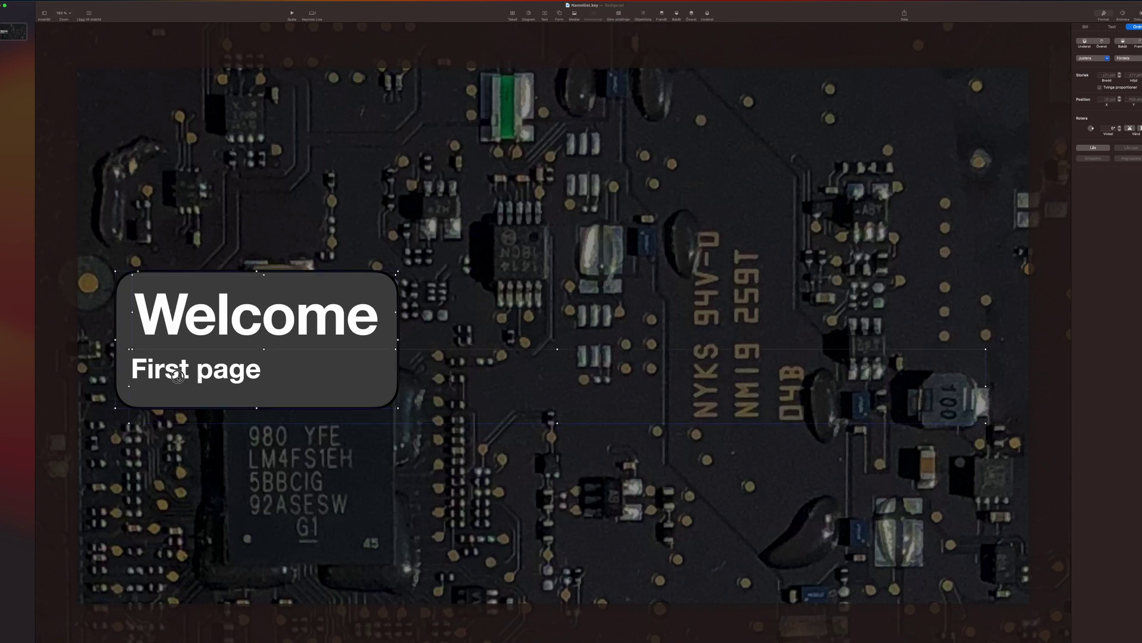
pyautogui.moveTo(212, 311); pyautogui.dragTo(415, 322)
pyautogui.moveTo(415, 323); pyautogui.dragTo(529, 317)
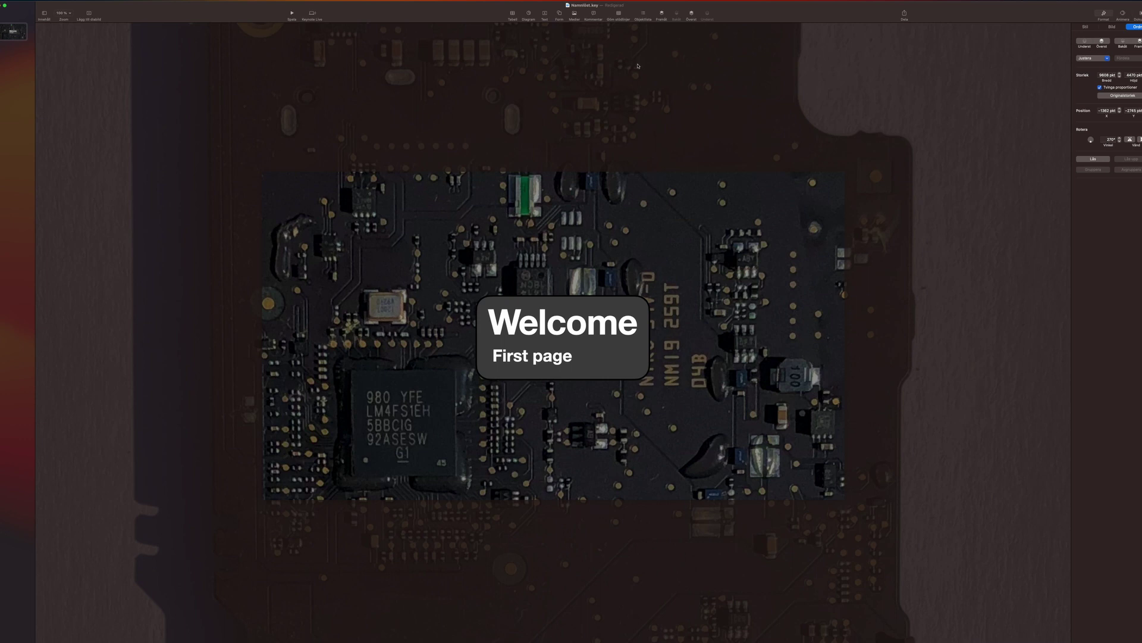
# - Insert a white circular check mark shape, shrink it to about half its size and place it in the slide's lower-left corner
pyautogui.click(558, 15)
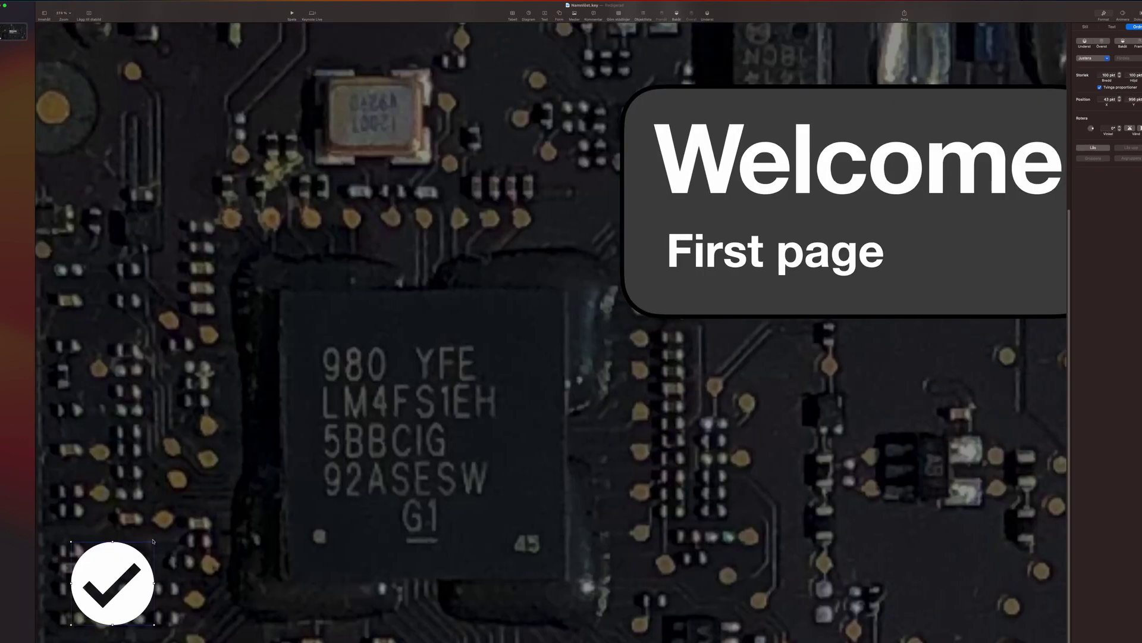
pyautogui.moveTo(153, 541); pyautogui.dragTo(113, 579)
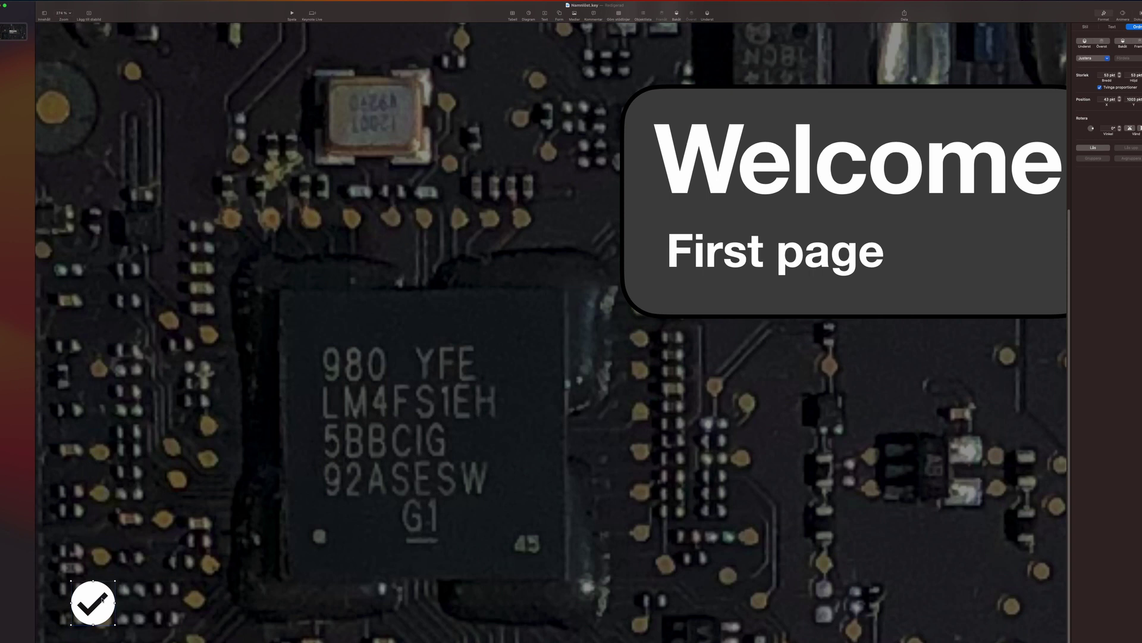
pyautogui.moveTo(101, 599); pyautogui.dragTo(93, 601)
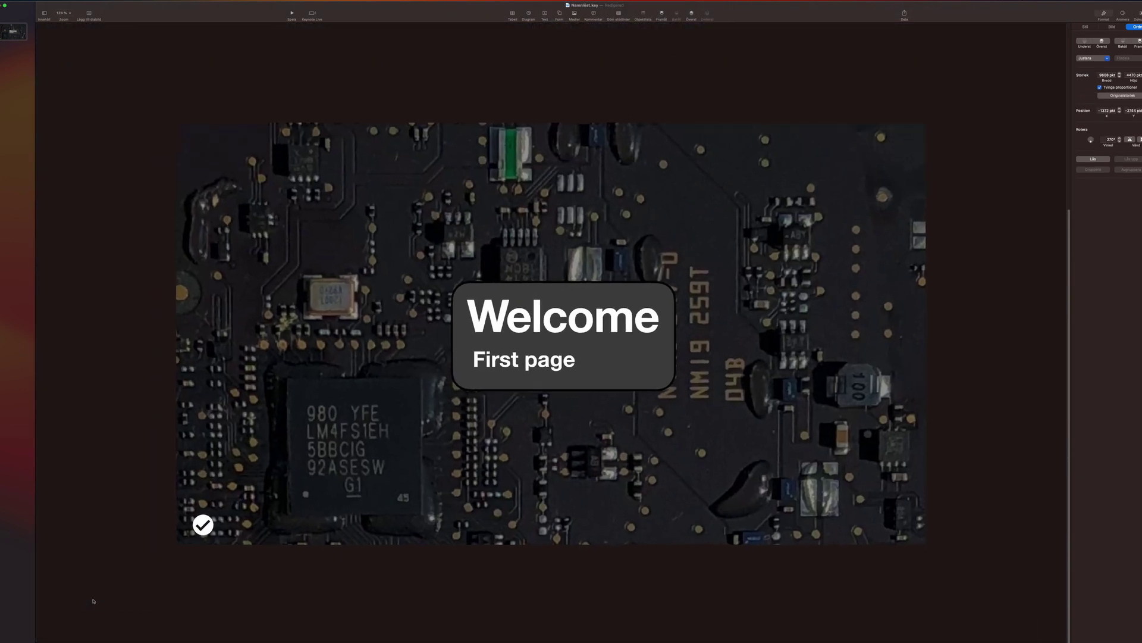
# - Duplicate the check mark shape to make an evenly spaced row of four along the slide's lower edge
pyautogui.scroll(3, 93, 601)
pyautogui.click(133, 564)
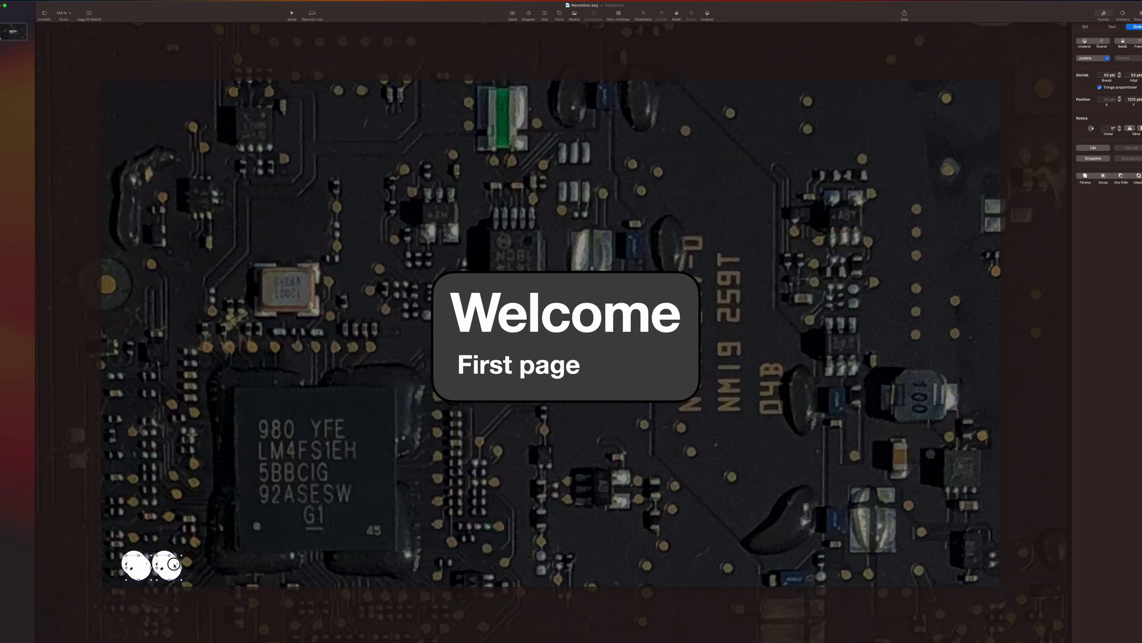
pyautogui.press('super+d')
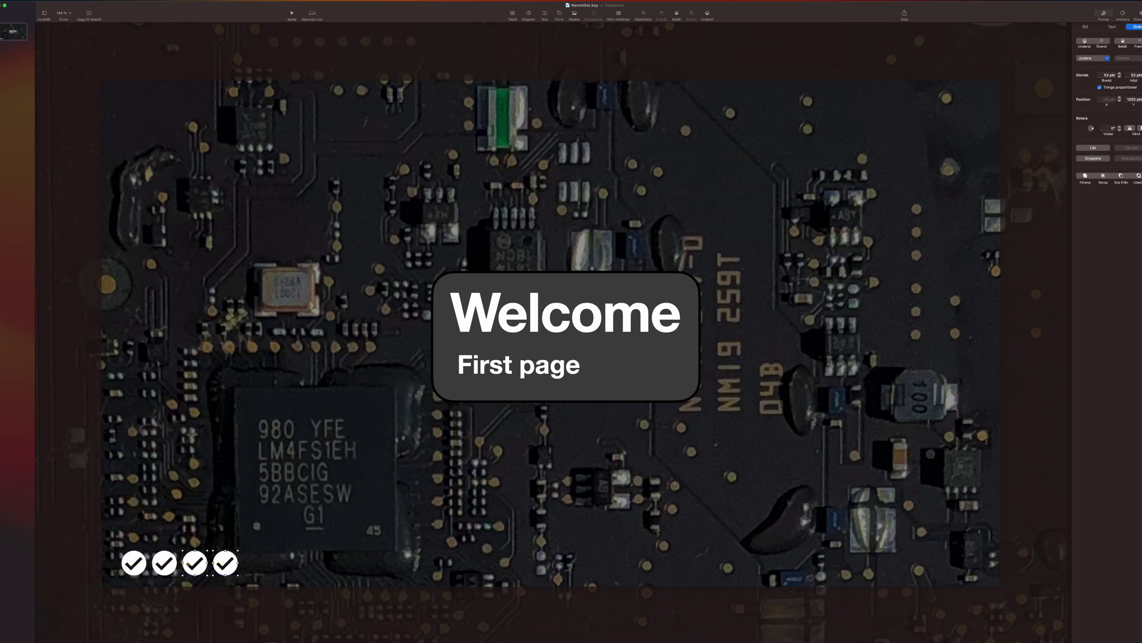
# - Lower the opacity of the second, third and fourth check marks so only the first stays fully white
pyautogui.click(165, 563)
pyautogui.keyDown('shift'); pyautogui.click(192, 562); pyautogui.keyUp('shift')
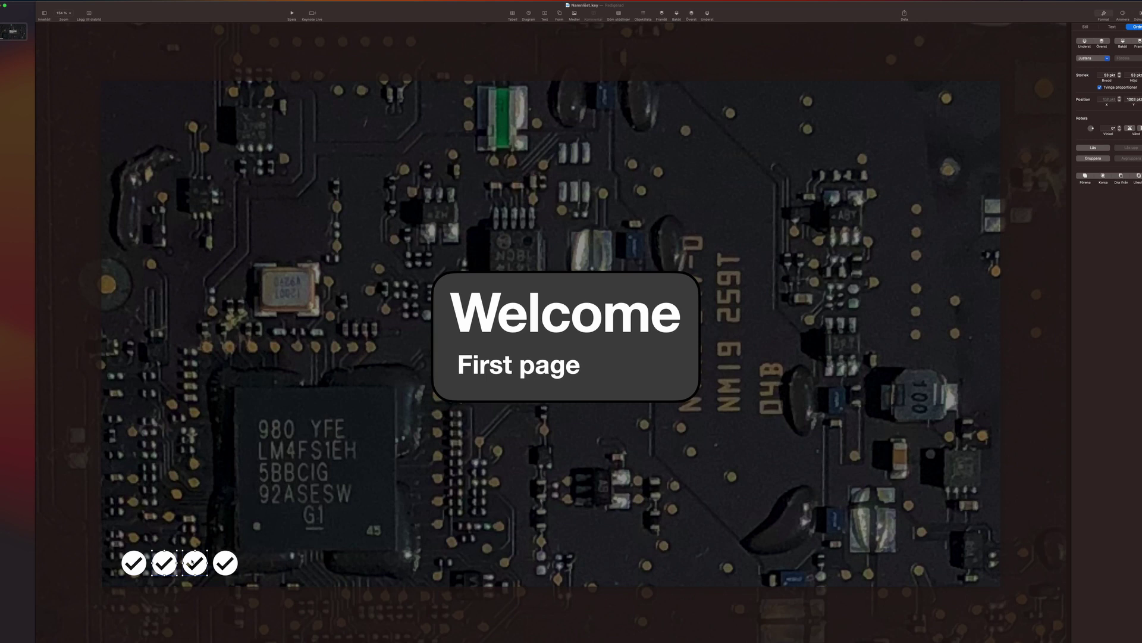
pyautogui.keyDown('shift'); pyautogui.click(223, 560); pyautogui.keyUp('shift')
pyautogui.click(1085, 27)
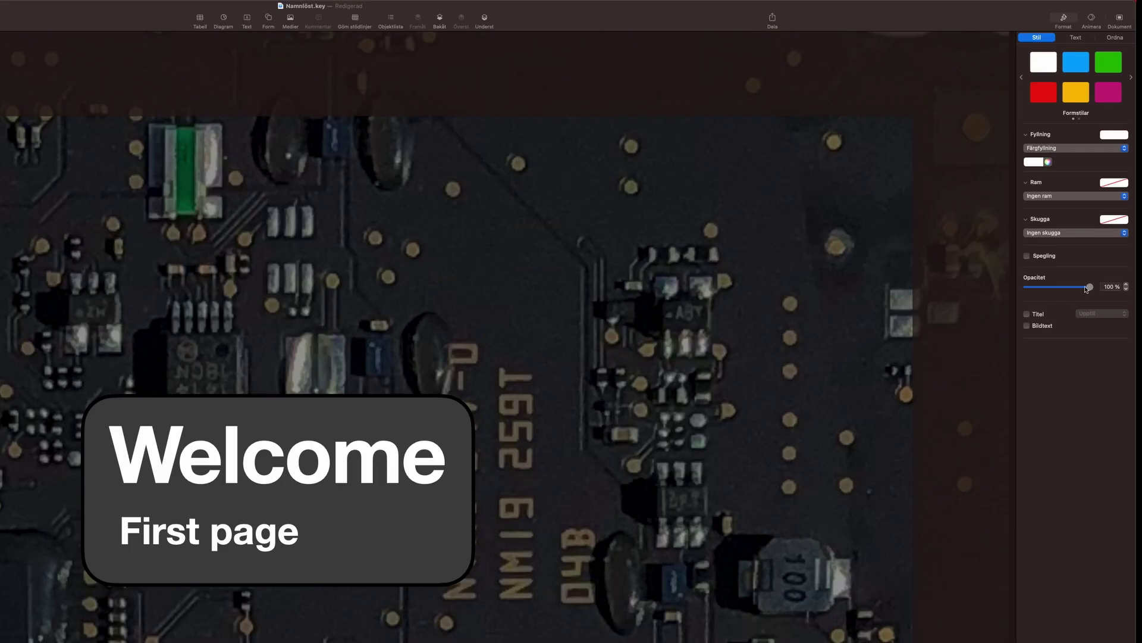
pyautogui.moveTo(1088, 289); pyautogui.dragTo(1043, 288)
pyautogui.click(23, 280)
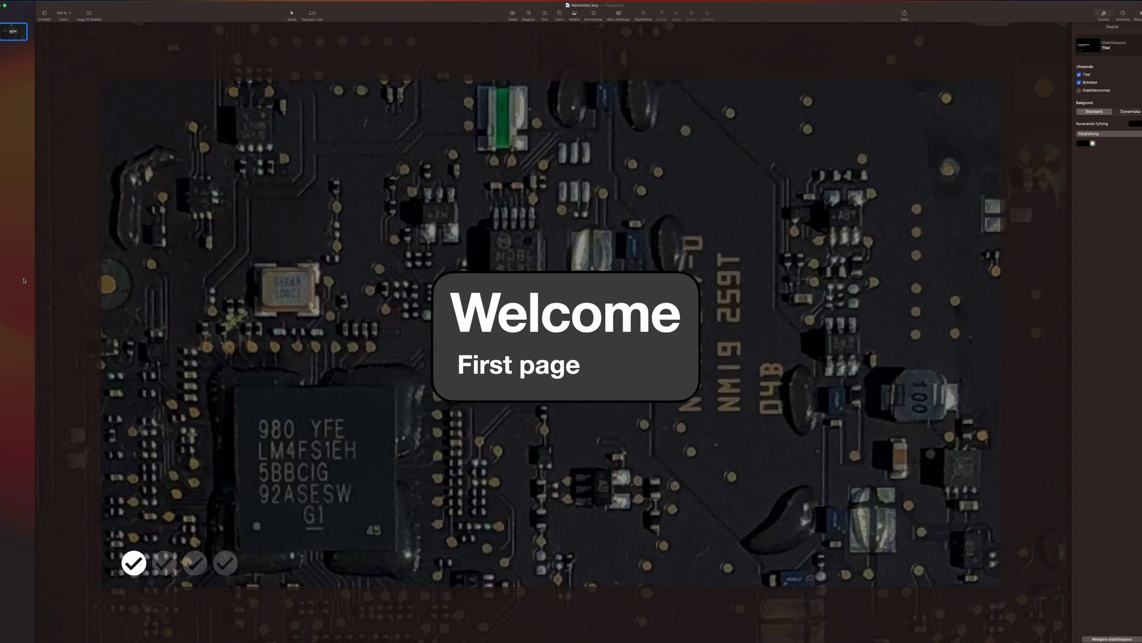
pyautogui.scroll(-6, 132, 278)
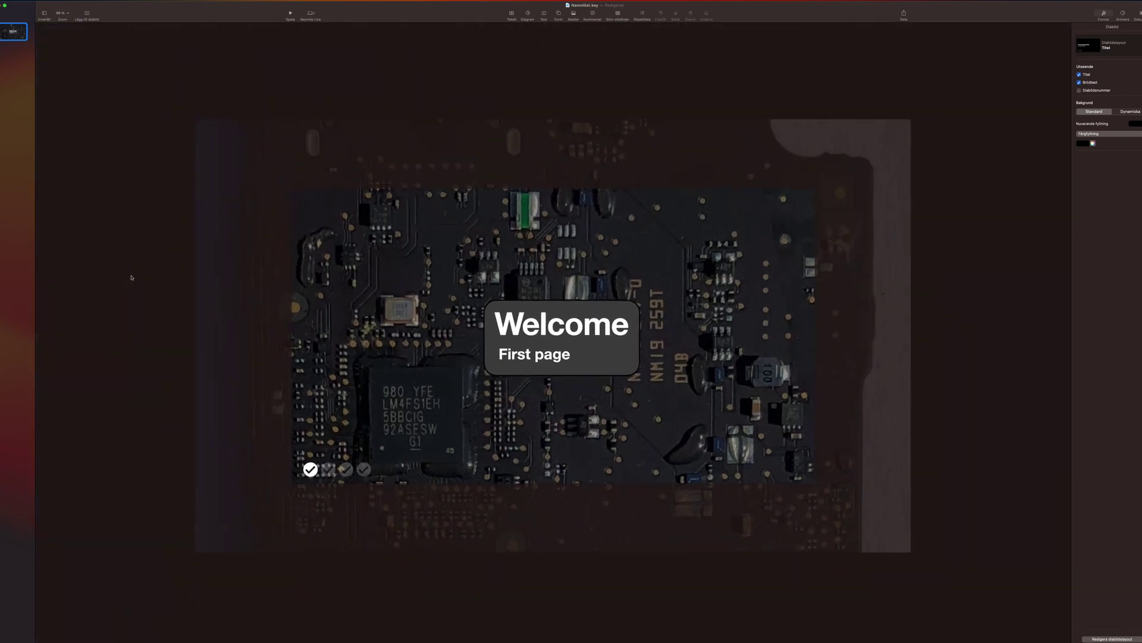
# - Add a Magic Move (Magisk flytt) transition to the first slide
pyautogui.scroll(1, 132, 277)
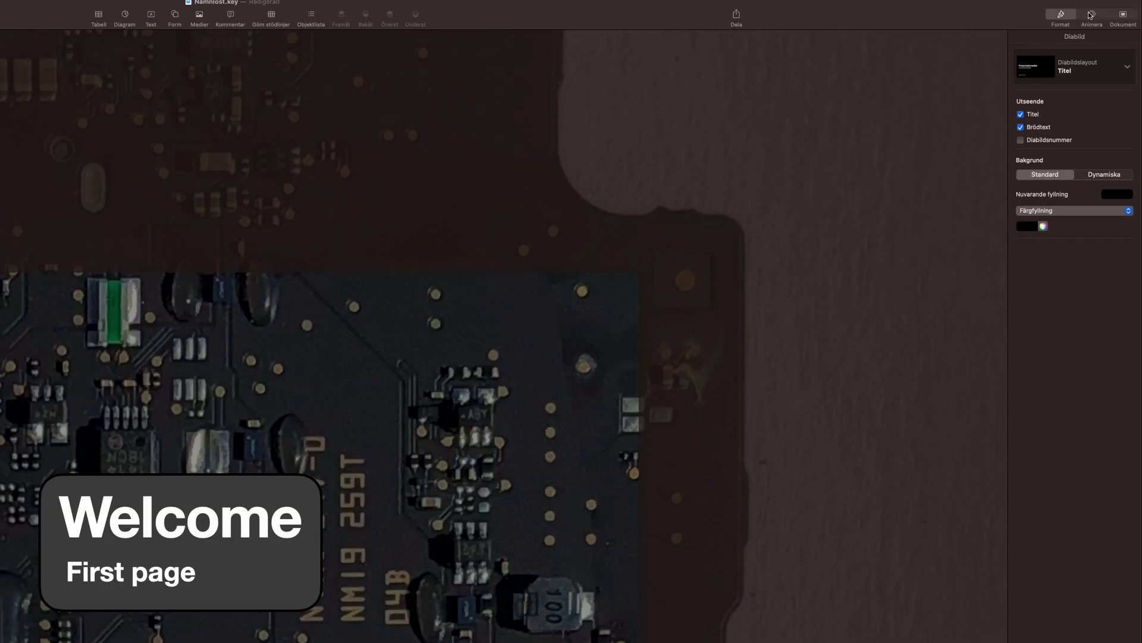
pyautogui.click(1123, 13)
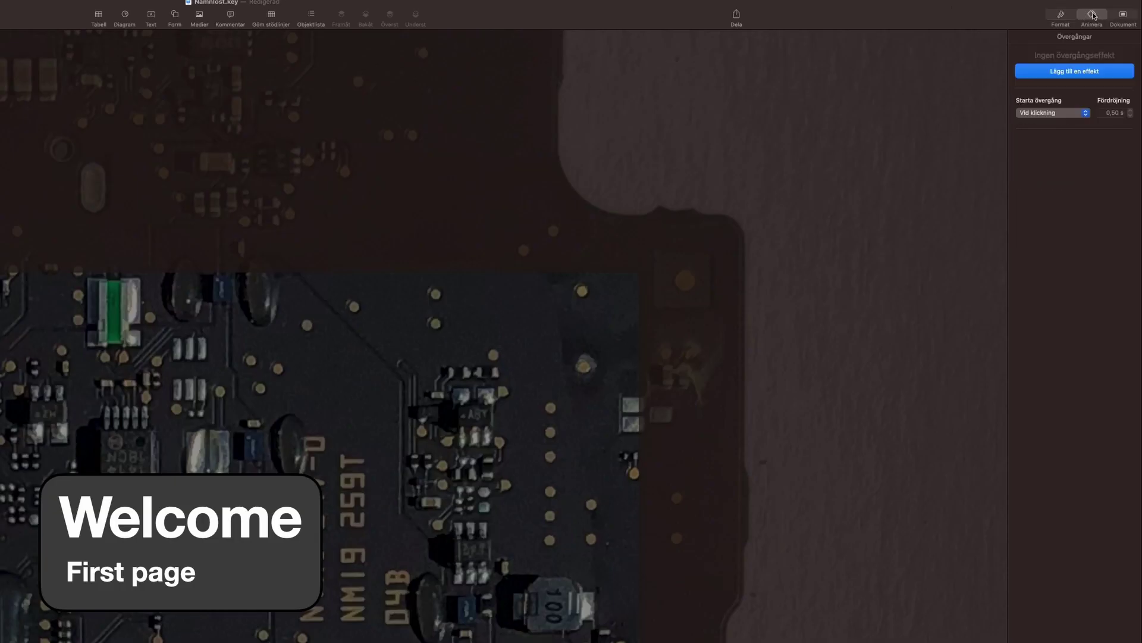
pyautogui.click(1065, 71)
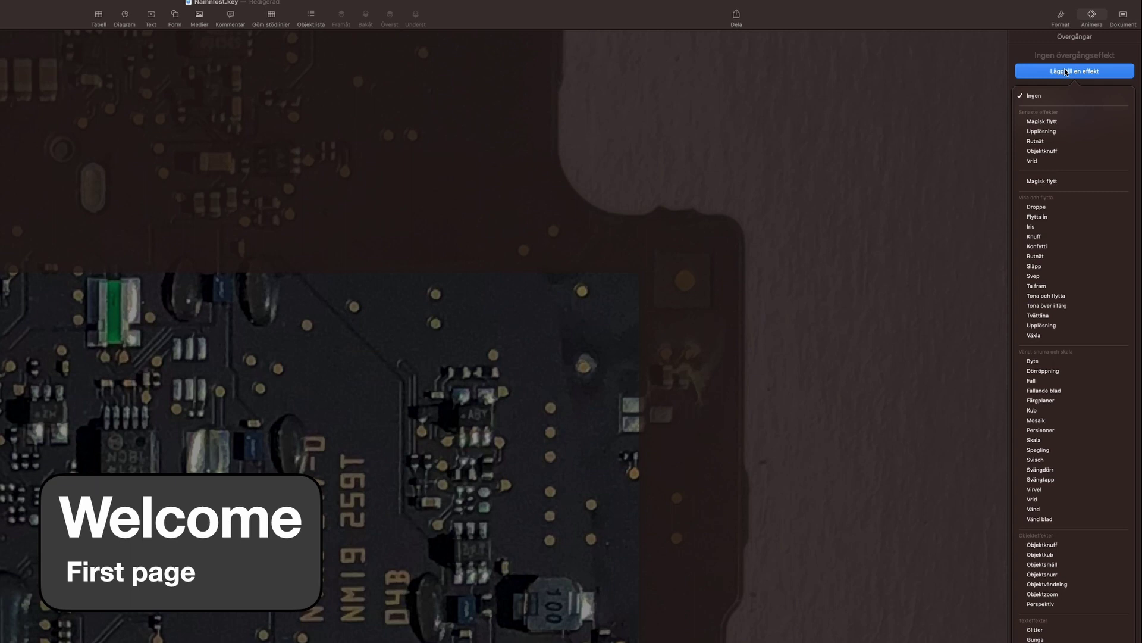
pyautogui.click(1059, 182)
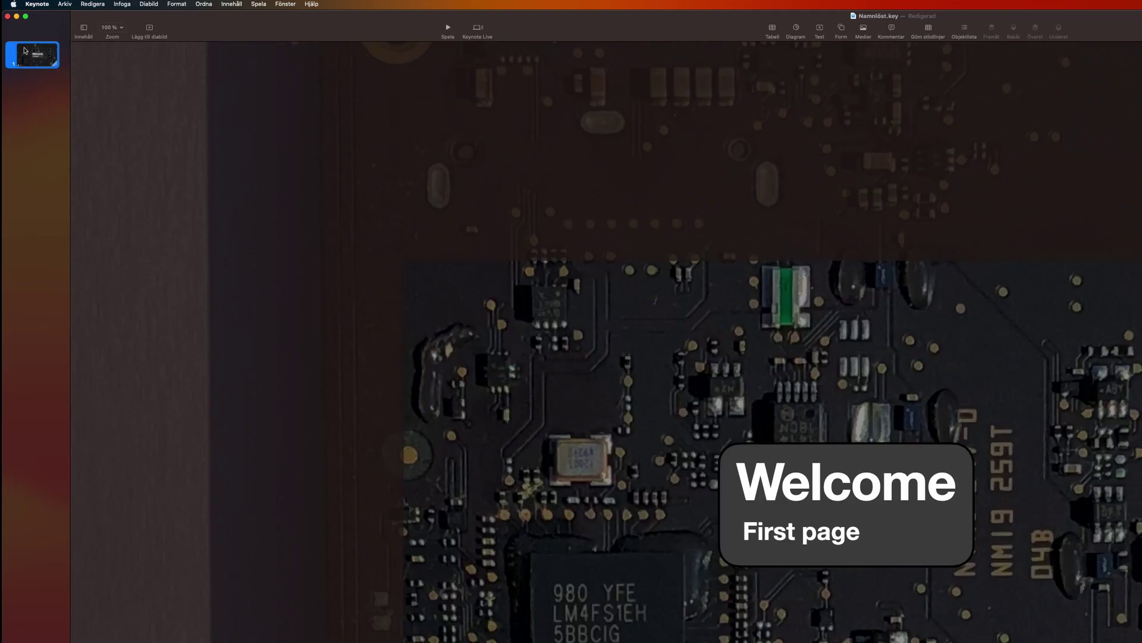
# - Duplicate the first slide and restore the second check mark on the copy to full opacity
pyautogui.rightClick(25, 51)
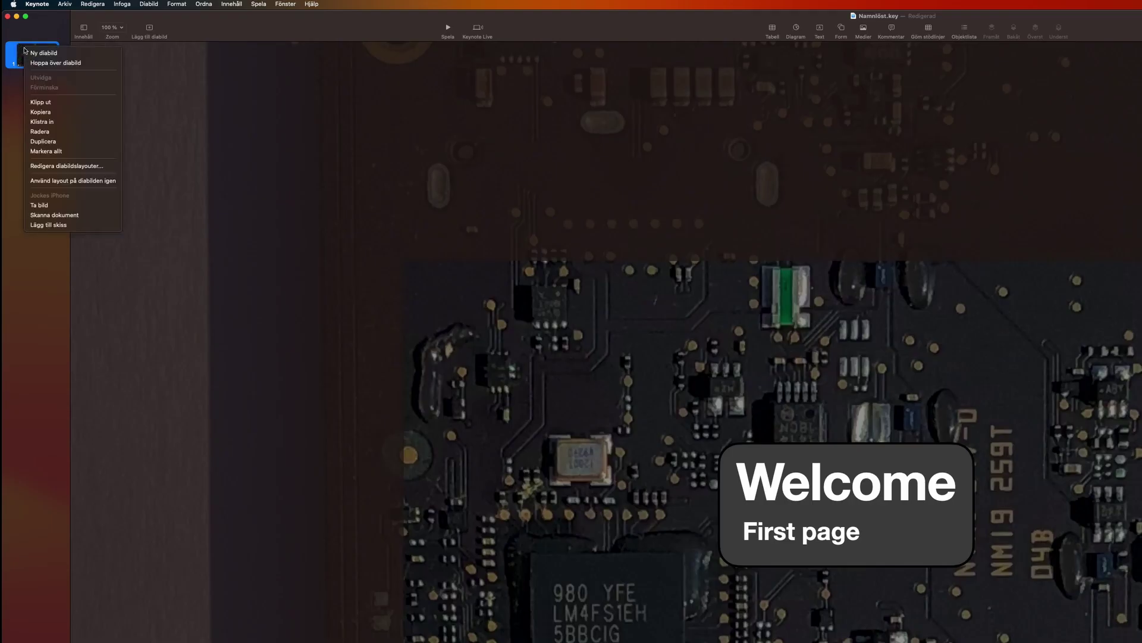
pyautogui.click(40, 142)
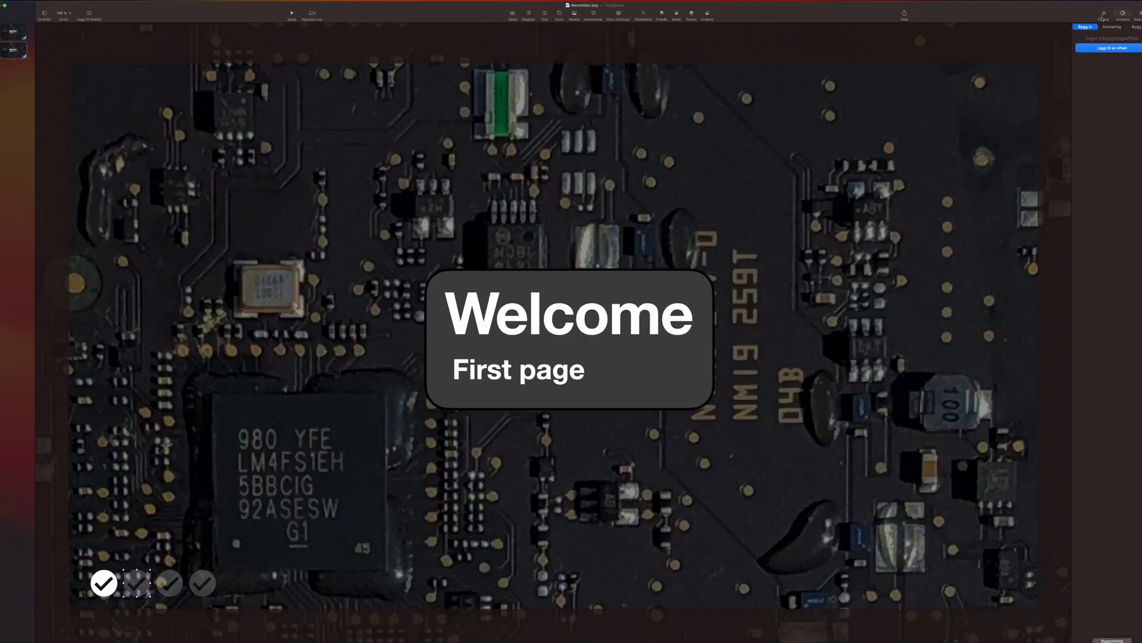
pyautogui.click(1102, 17)
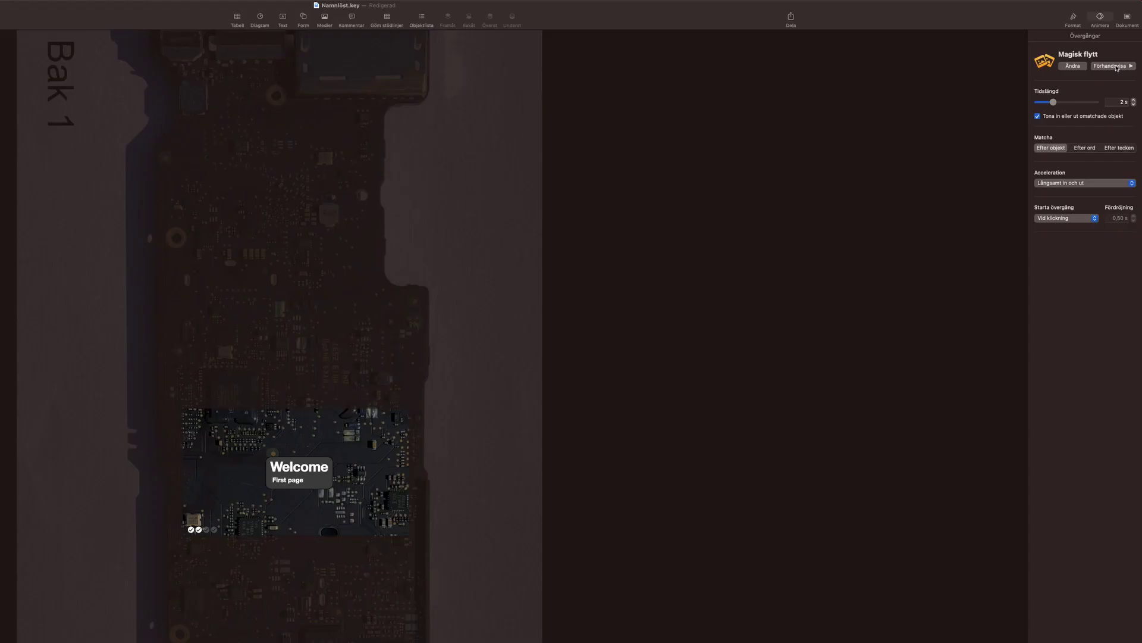
# - Preview the Magic Move transition from the first slide to the second and look over the first slide
pyautogui.click(1117, 66)
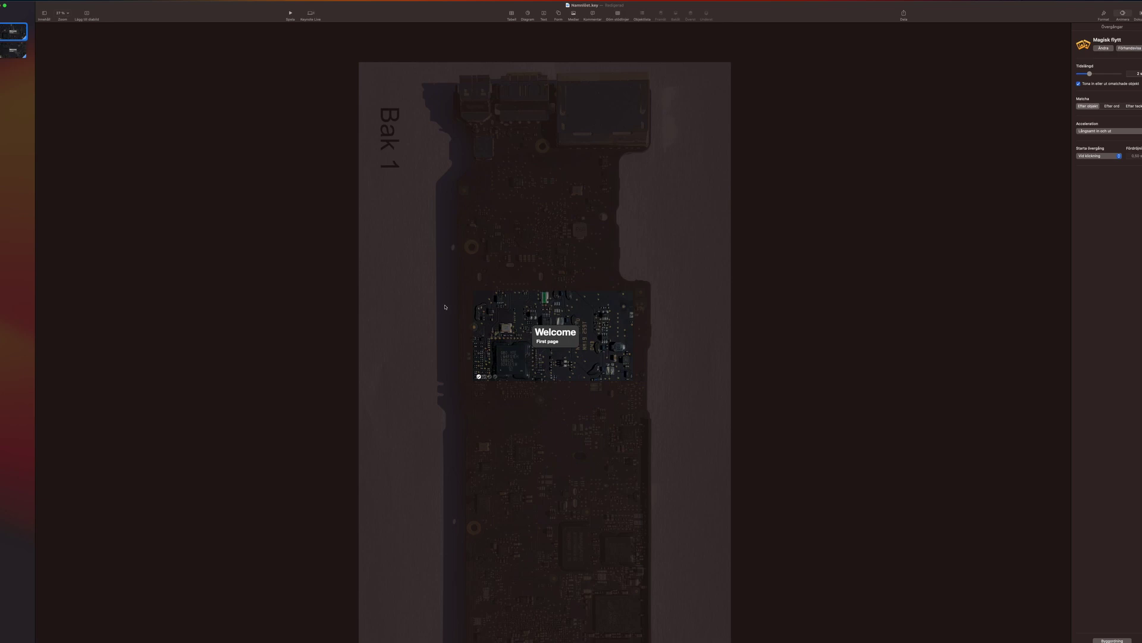
pyautogui.scroll(5, 555, 342)
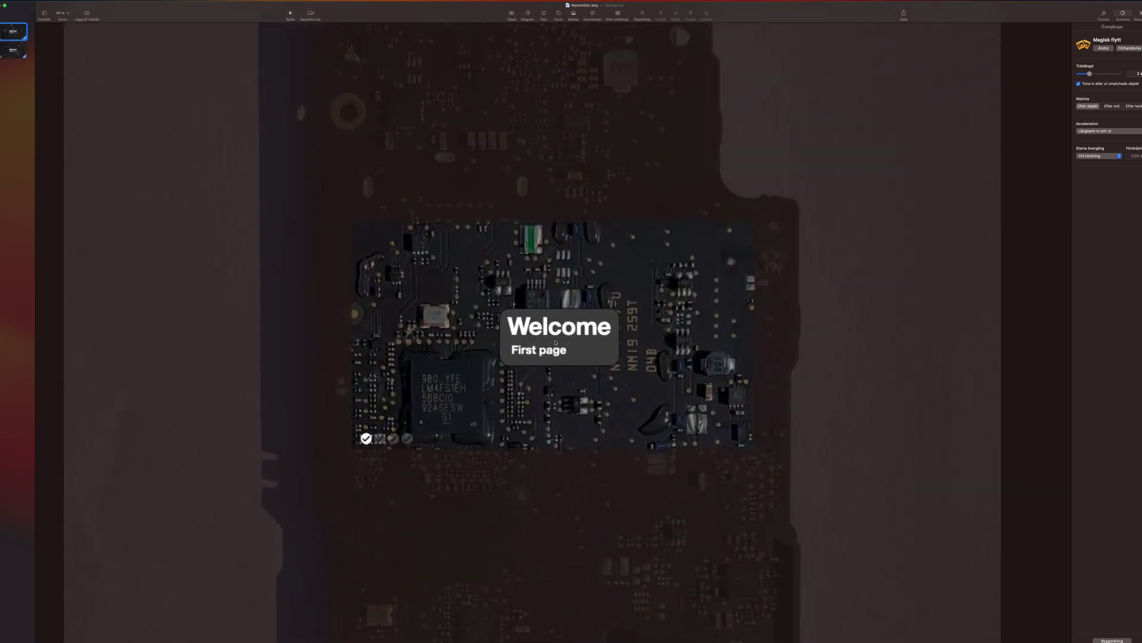
pyautogui.scroll(3, 555, 342)
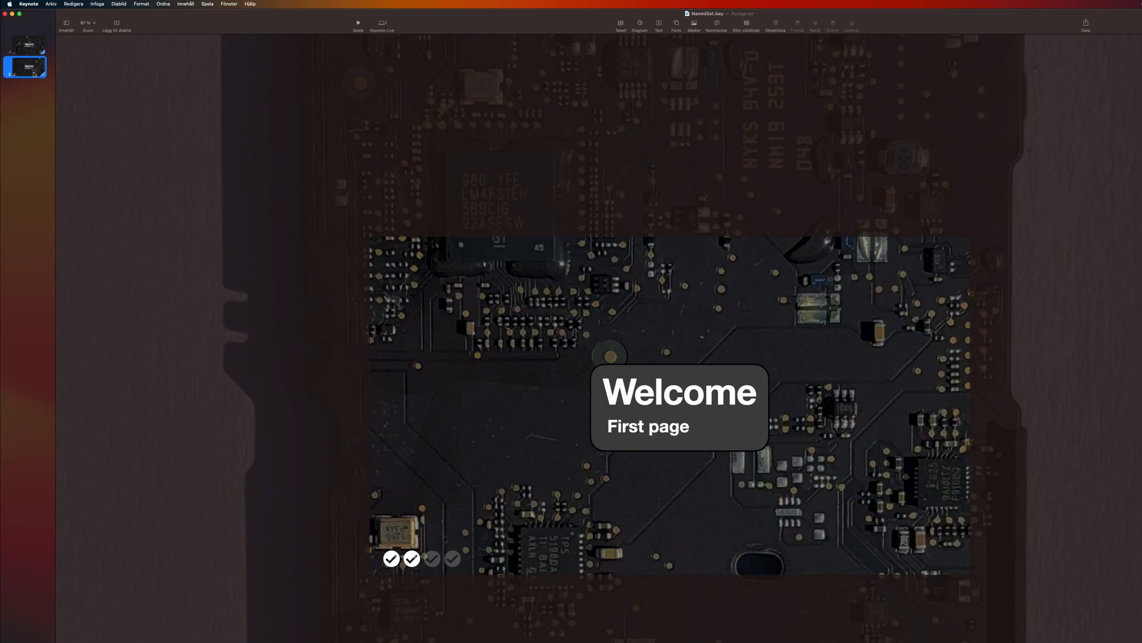
# - Duplicate the second slide to create a third one
pyautogui.click(17, 55)
pyautogui.rightClick(34, 73)
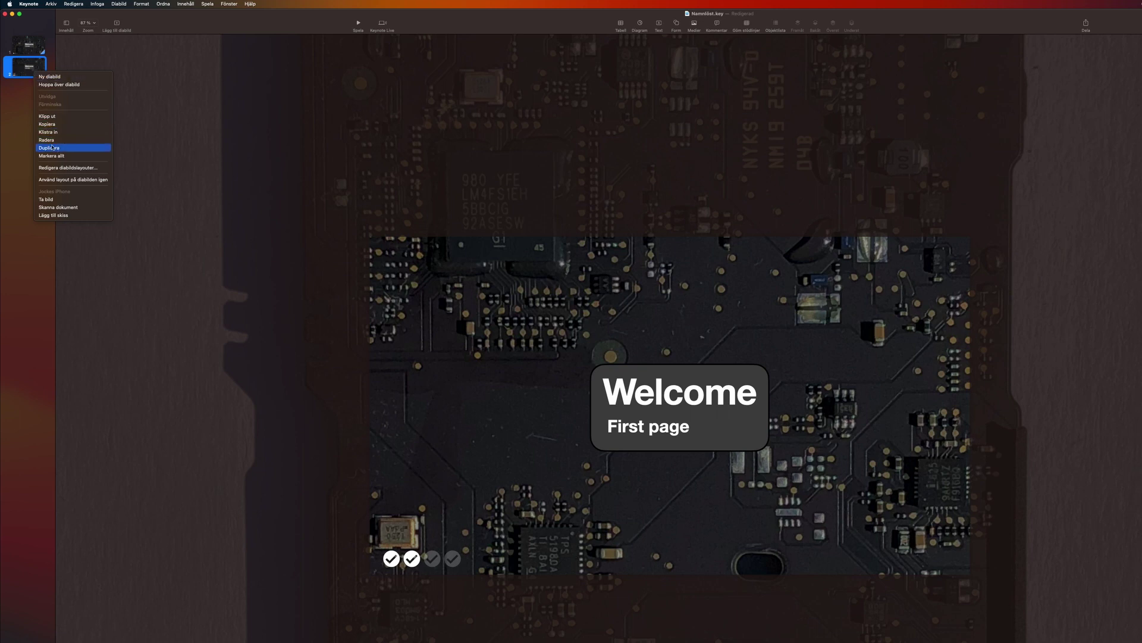
pyautogui.click(52, 148)
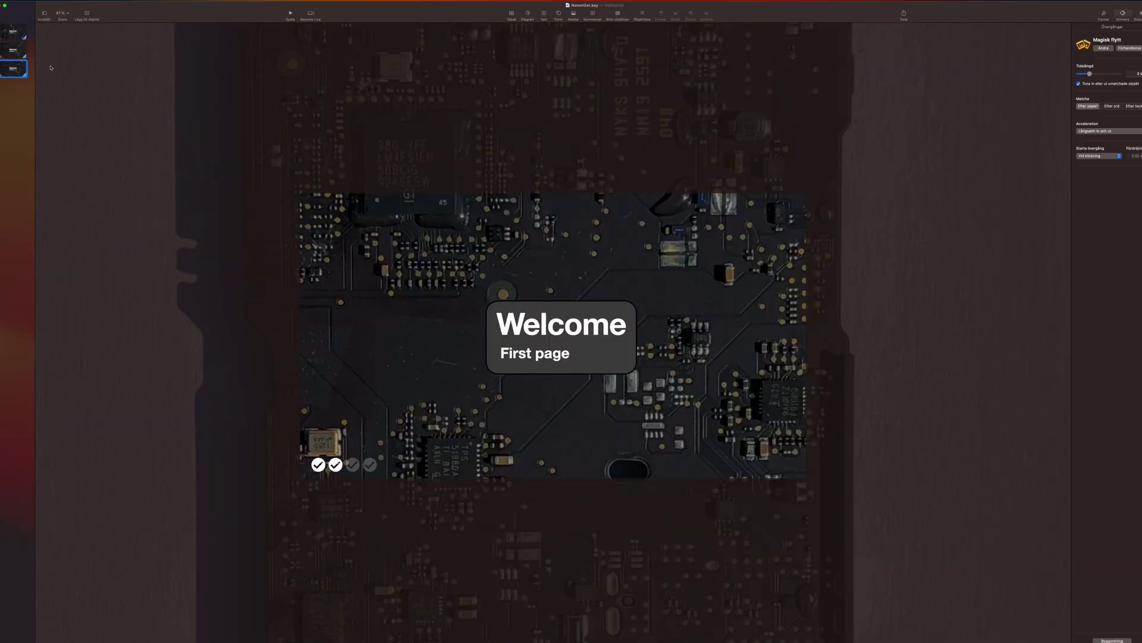
# - Move the Welcome title, subtitle and dark grey box together straight up, off the third slide's visible area
pyautogui.click(564, 353)
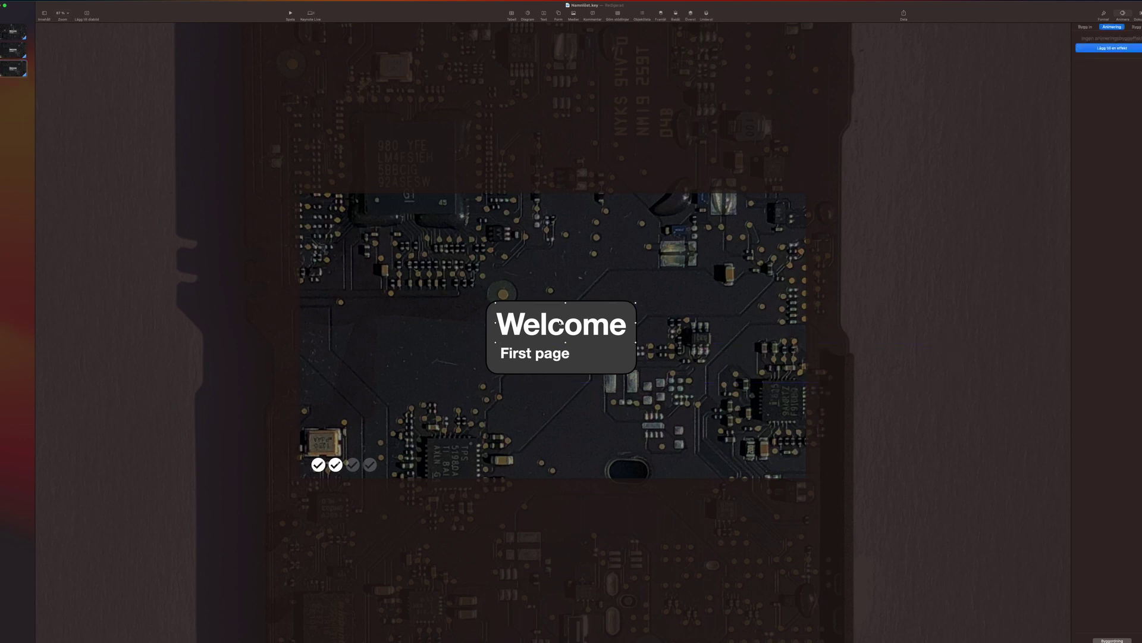
pyautogui.keyDown('shift'); pyautogui.click(535, 358); pyautogui.keyUp('shift')
pyautogui.keyDown('shift'); pyautogui.click(489, 342); pyautogui.keyUp('shift')
pyautogui.moveTo(553, 327); pyautogui.dragTo(550, 80)
# - Preview the Magic Move transition from the second slide to the third
pyautogui.click(18, 50)
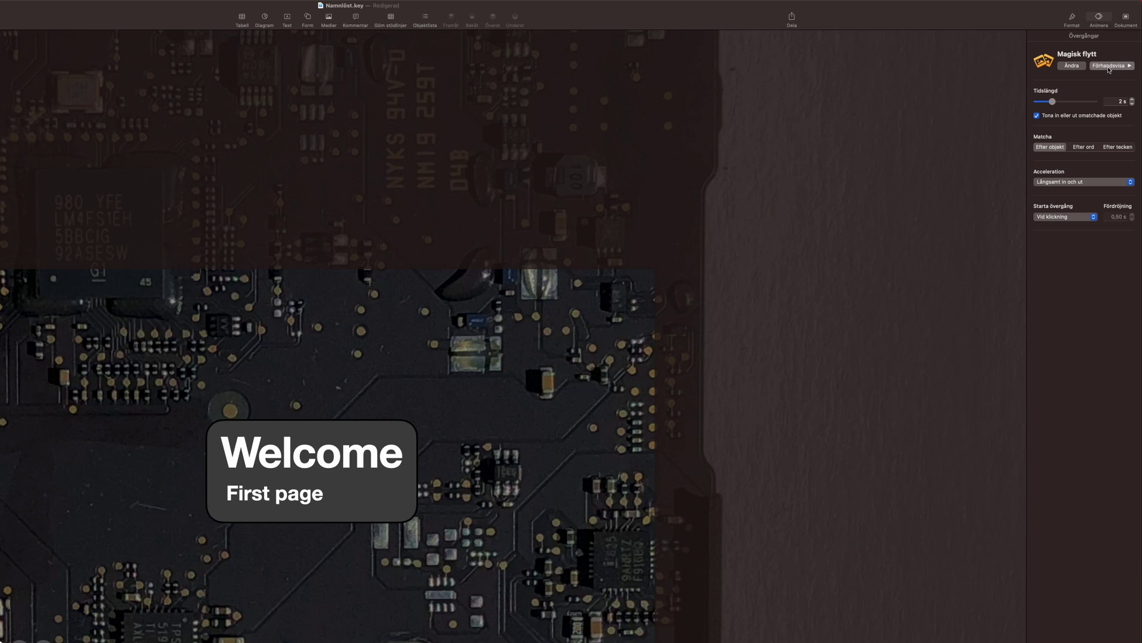
pyautogui.click(1109, 70)
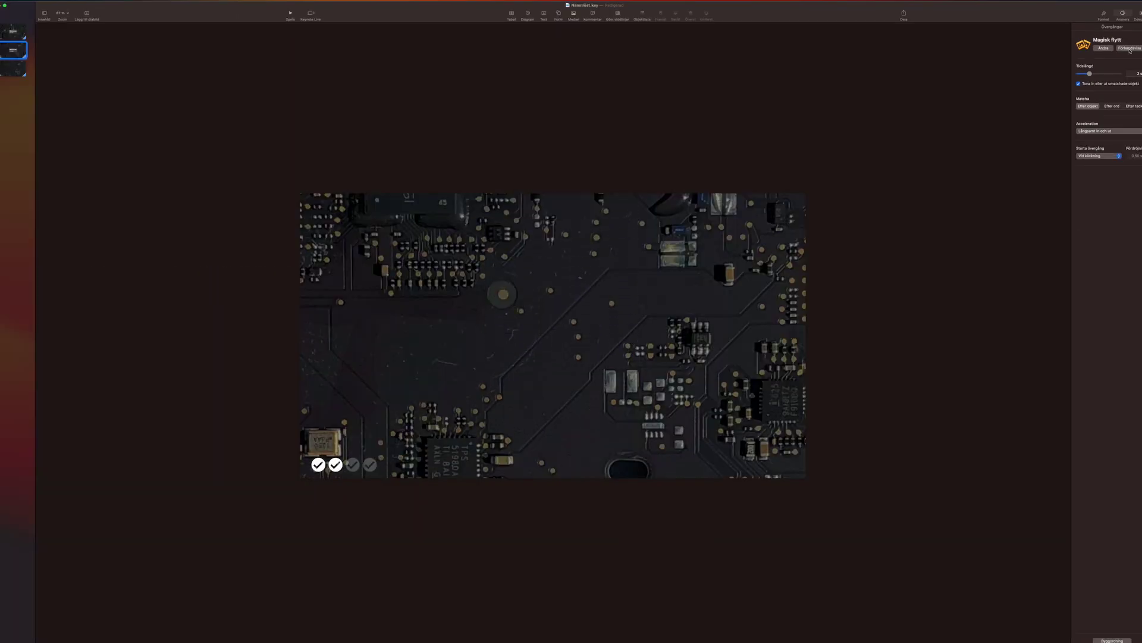
pyautogui.click(445, 178)
# - Set the third check mark on the third slide to 100 % opacity
pyautogui.click(25, 69)
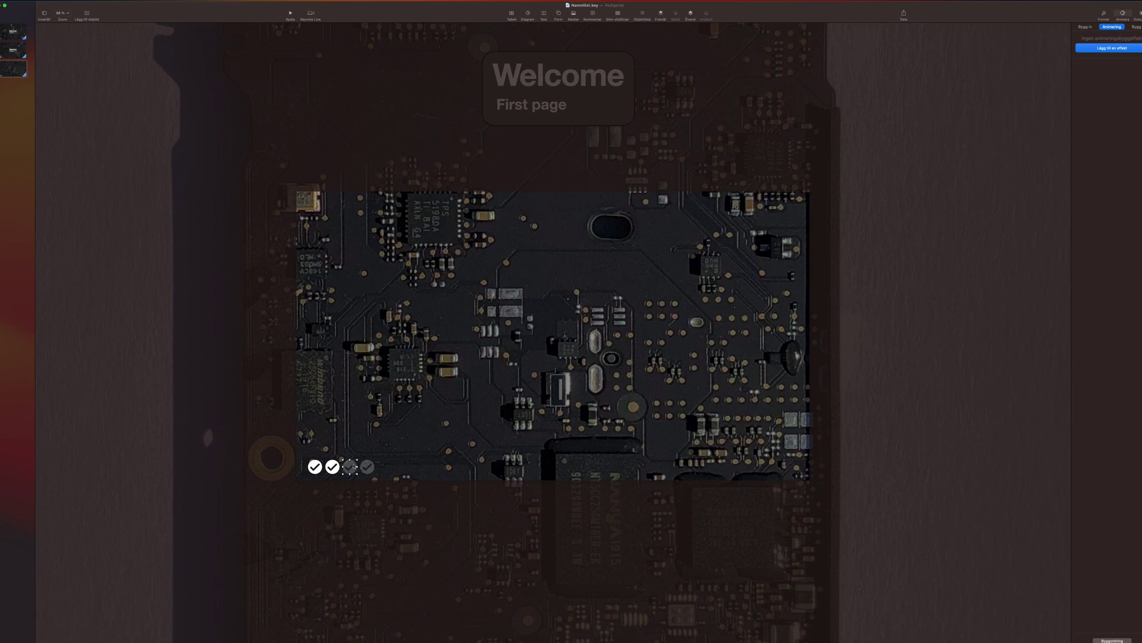
pyautogui.scroll(5, 552, 336)
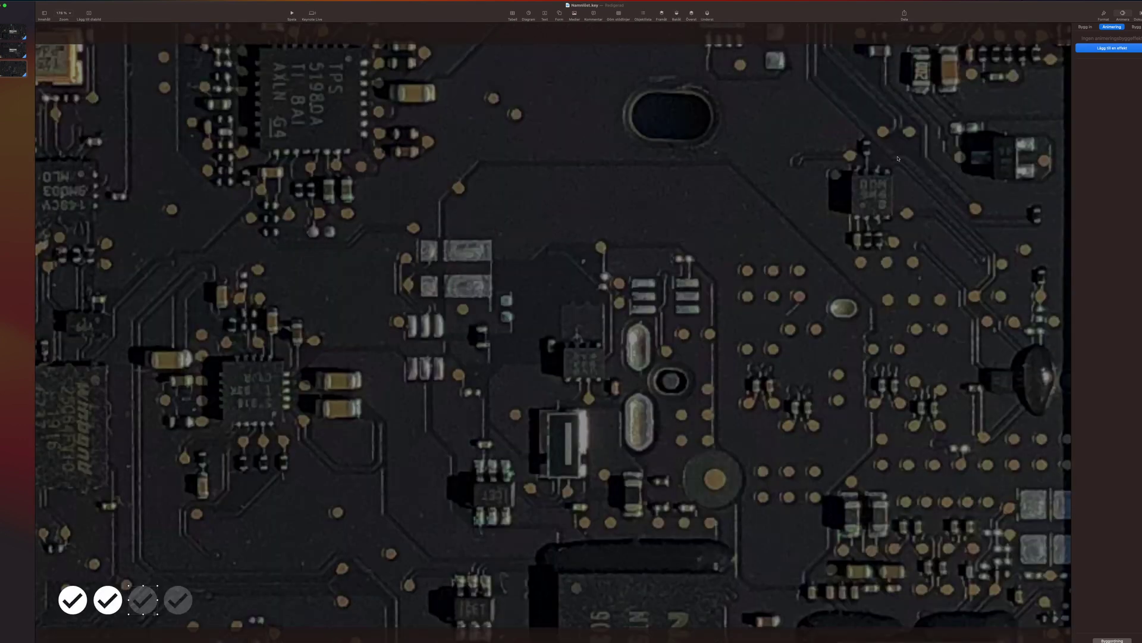
pyautogui.click(1105, 16)
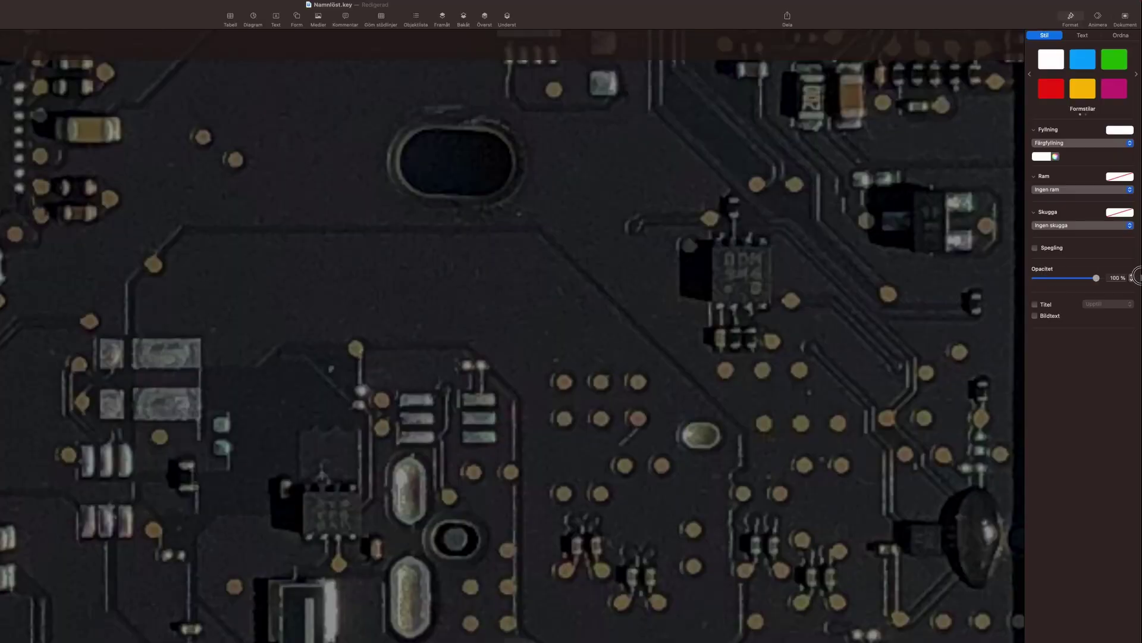
pyautogui.scroll(-5, 101, 428)
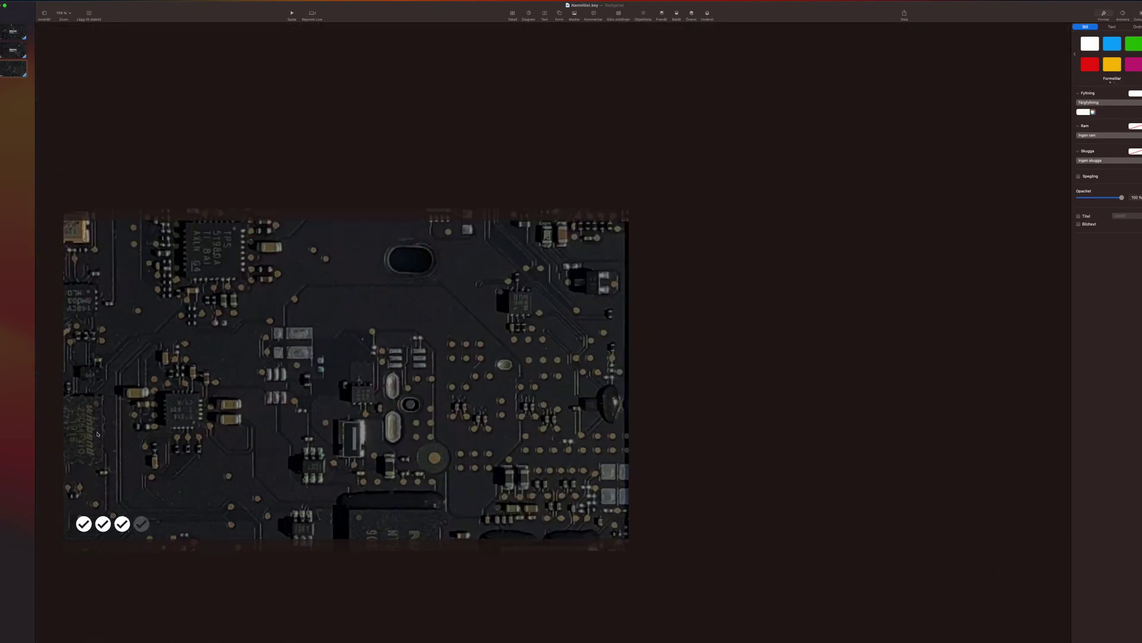
# - Insert a white rounded rectangle in the upper-left part of the third slide and stretch it wider
pyautogui.click(23, 54)
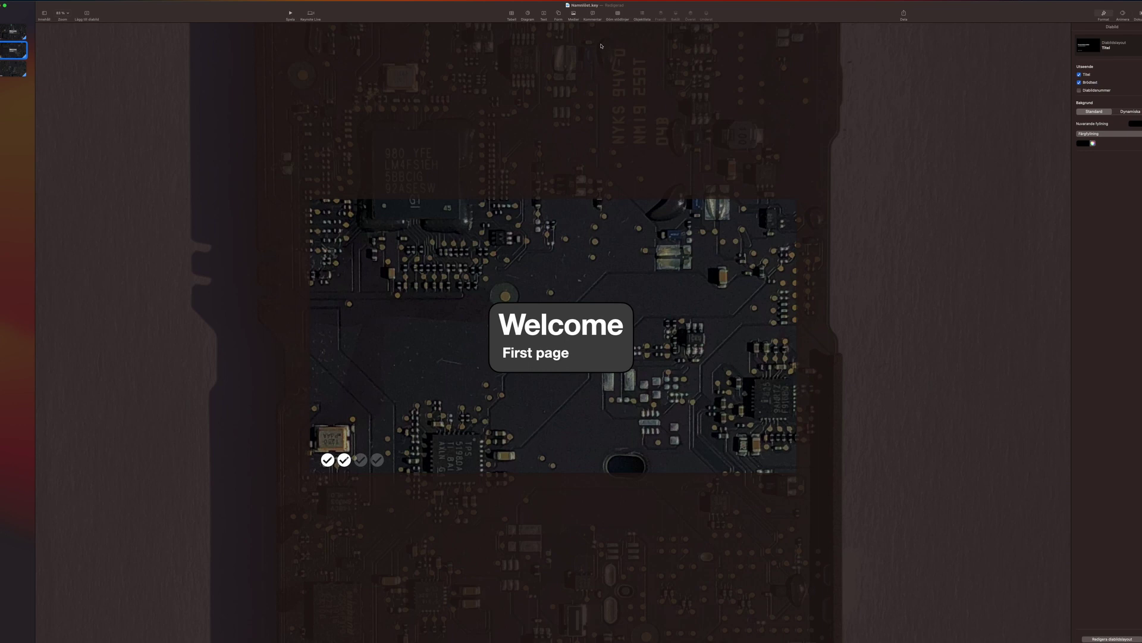
pyautogui.click(21, 72)
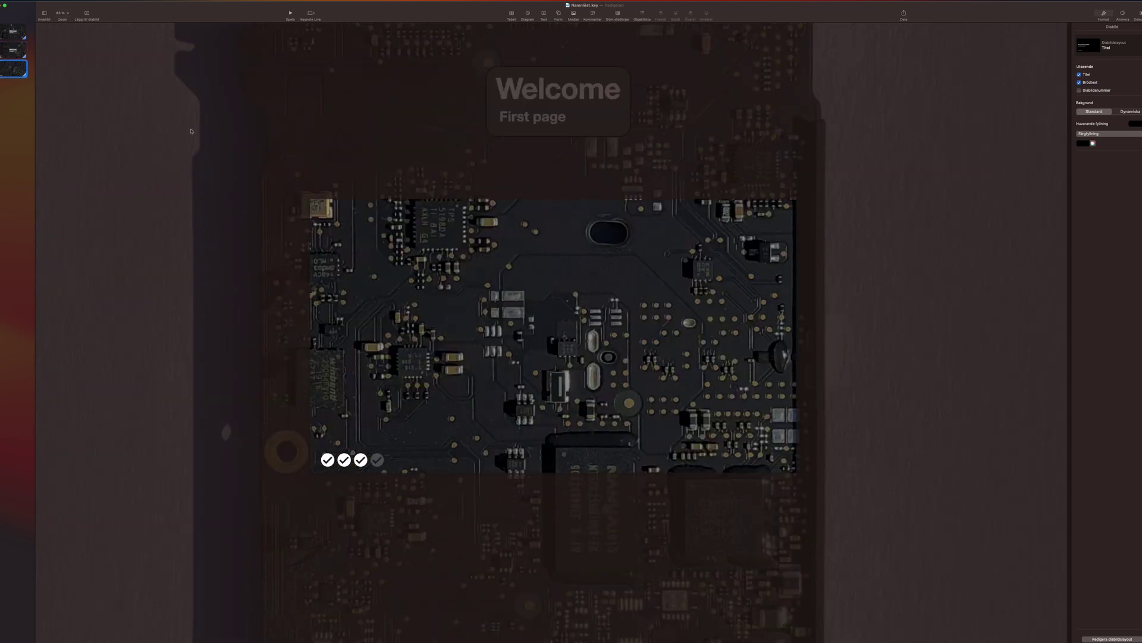
pyautogui.click(559, 15)
pyautogui.click(581, 63)
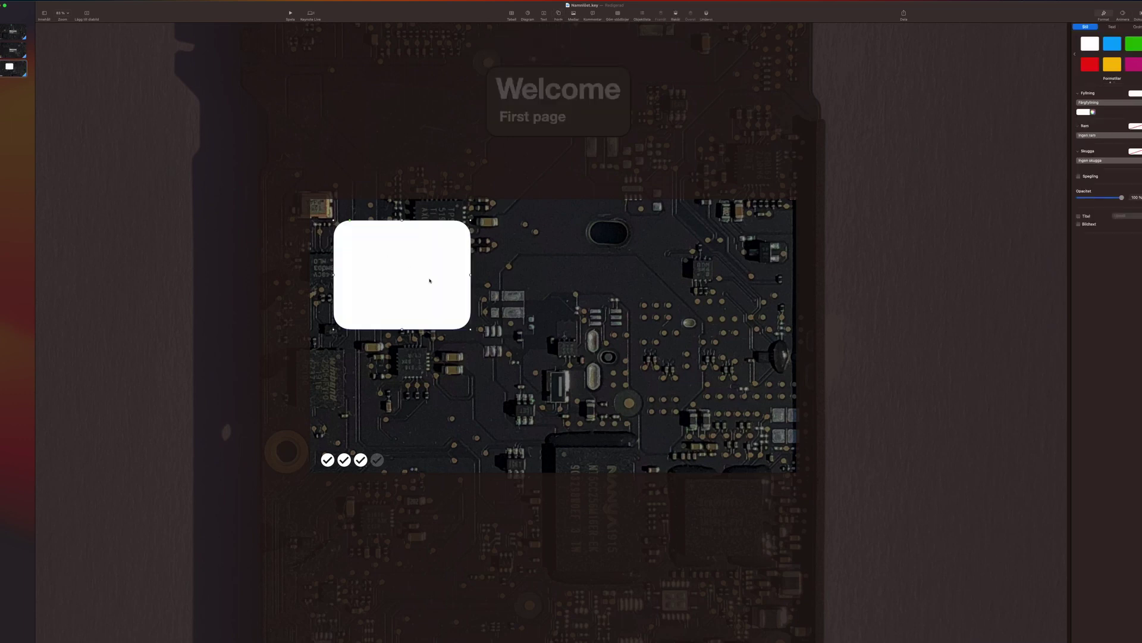
pyautogui.moveTo(470, 274); pyautogui.dragTo(527, 275)
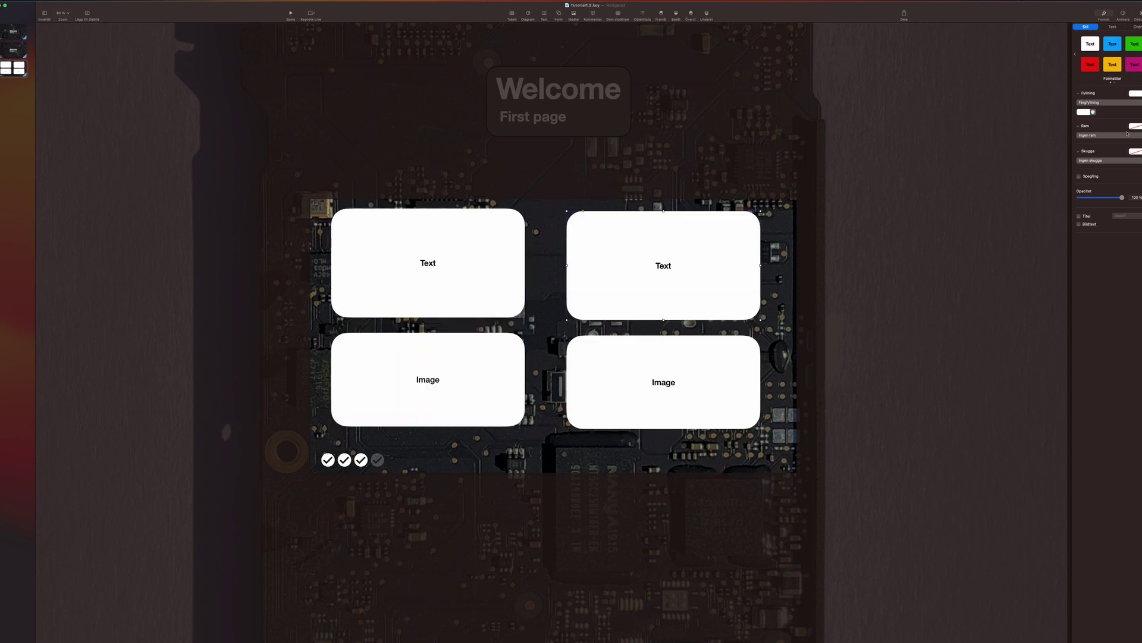
# - Give all four white Text and Image boxes on the third slide a black line border
pyautogui.click(1127, 134)
pyautogui.click(1100, 145)
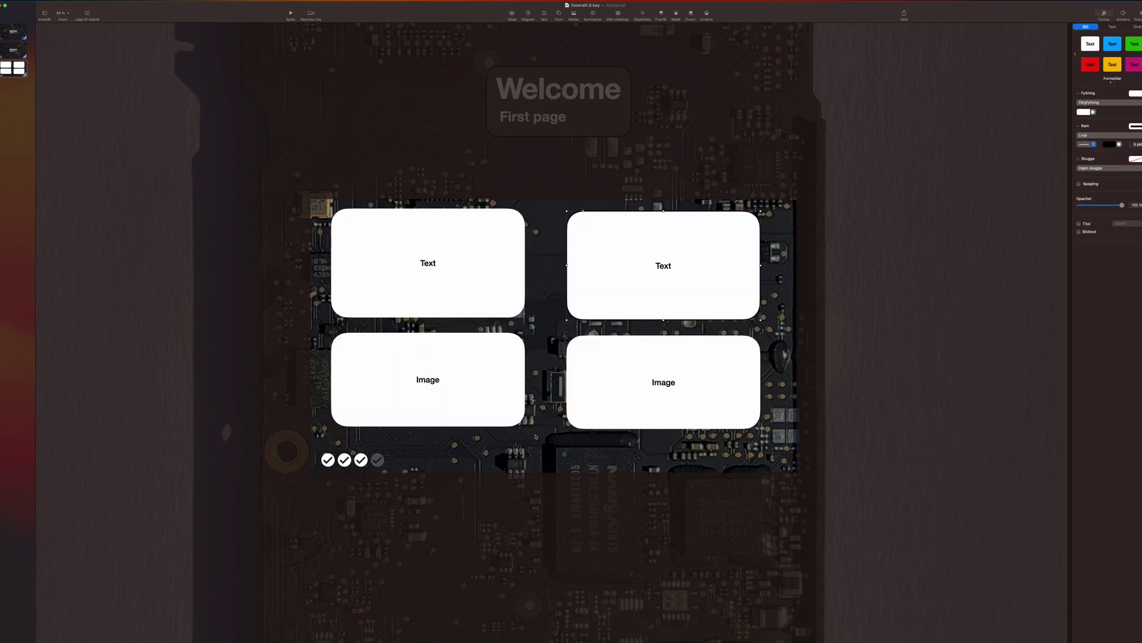
pyautogui.click(732, 373)
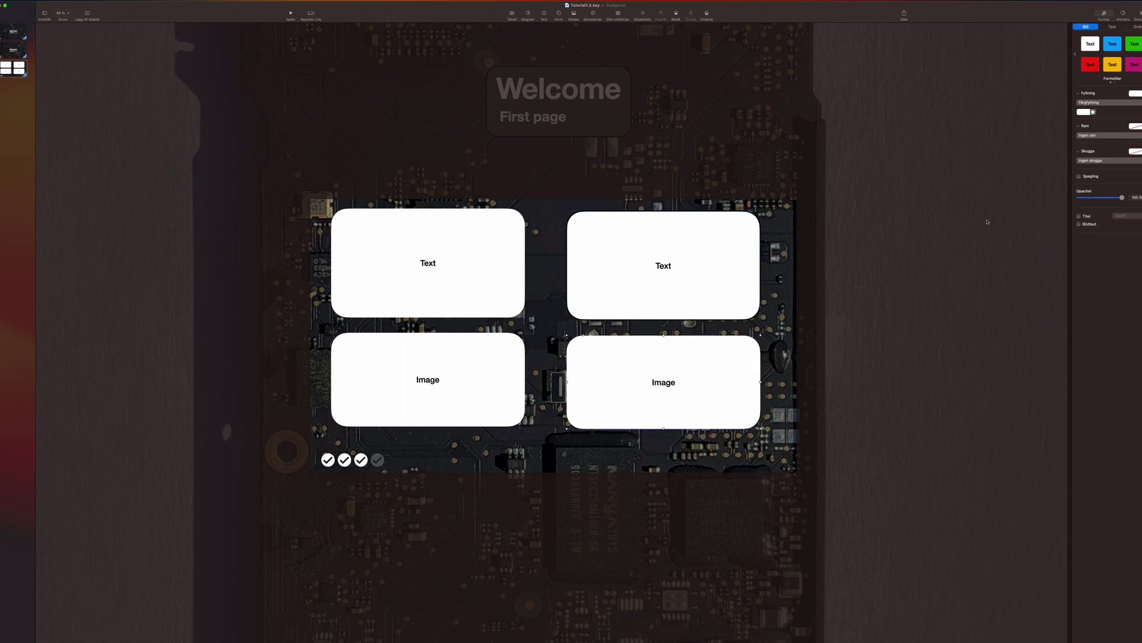
pyautogui.keyDown('shift'); pyautogui.click(497, 258); pyautogui.keyUp('shift')
pyautogui.keyDown('shift'); pyautogui.click(485, 363); pyautogui.keyUp('shift')
pyautogui.click(1096, 135)
pyautogui.click(1096, 142)
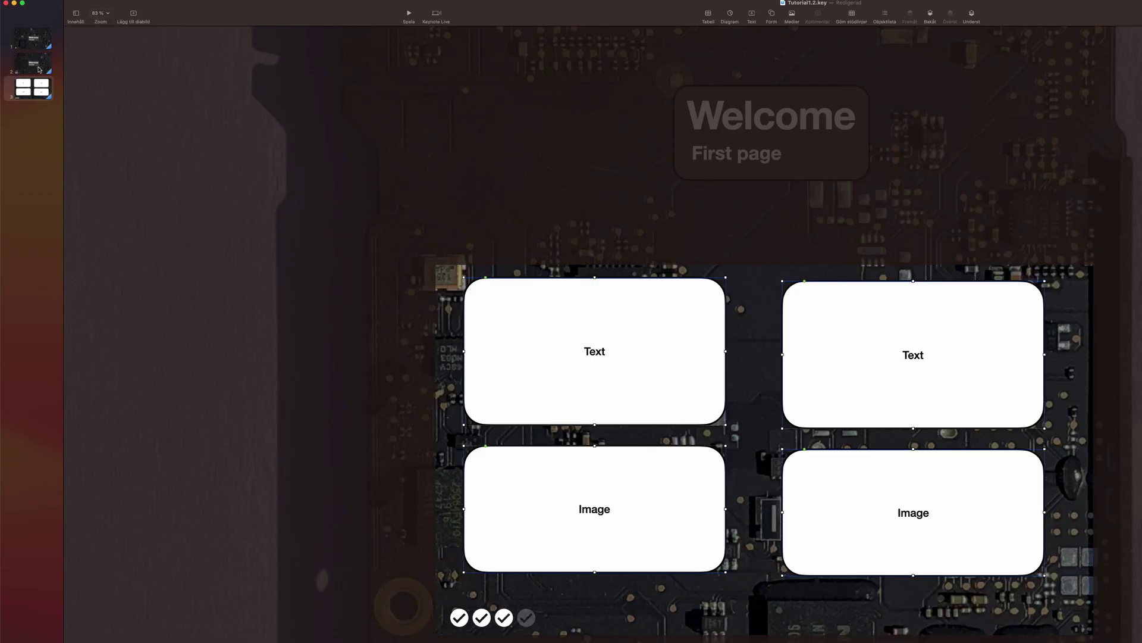
# - Paste the four bordered Text and Image boxes onto the second slide
pyautogui.click(38, 70)
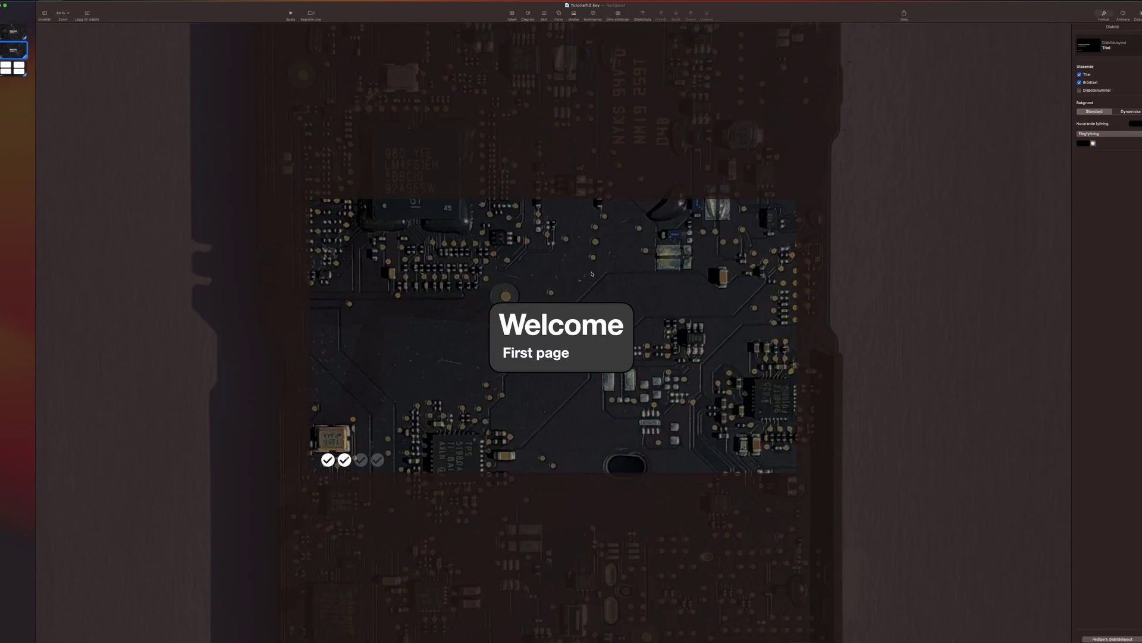
pyautogui.press('super+v')
pyautogui.click(830, 162)
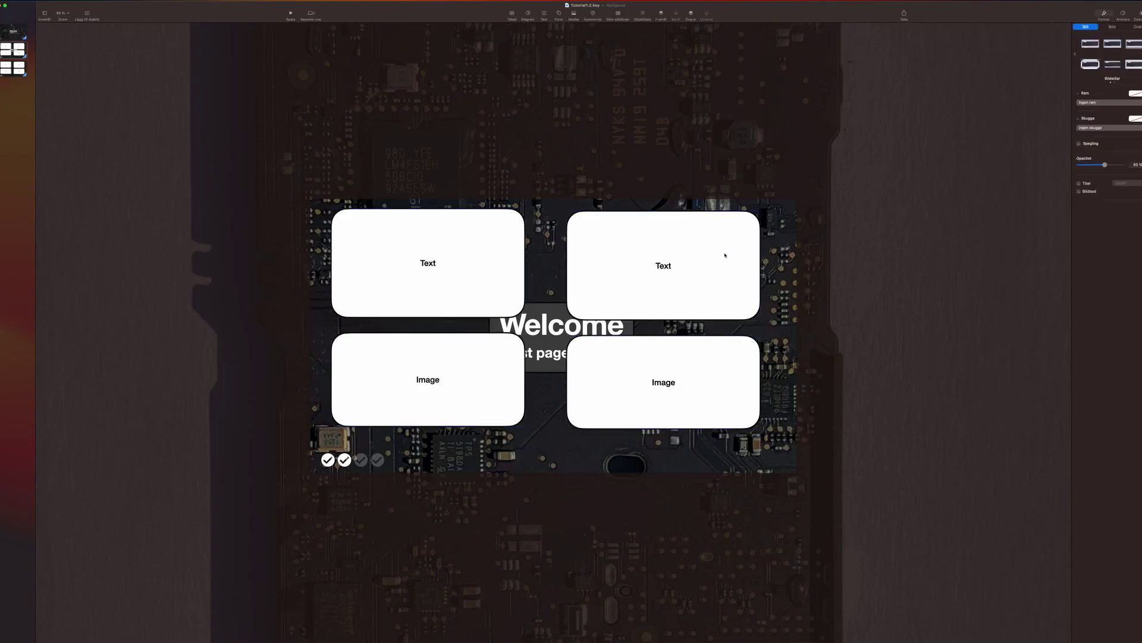
# - Move the second slide's four pasted boxes outward beyond the slide area, two on each side
pyautogui.moveTo(725, 255); pyautogui.dragTo(989, 130)
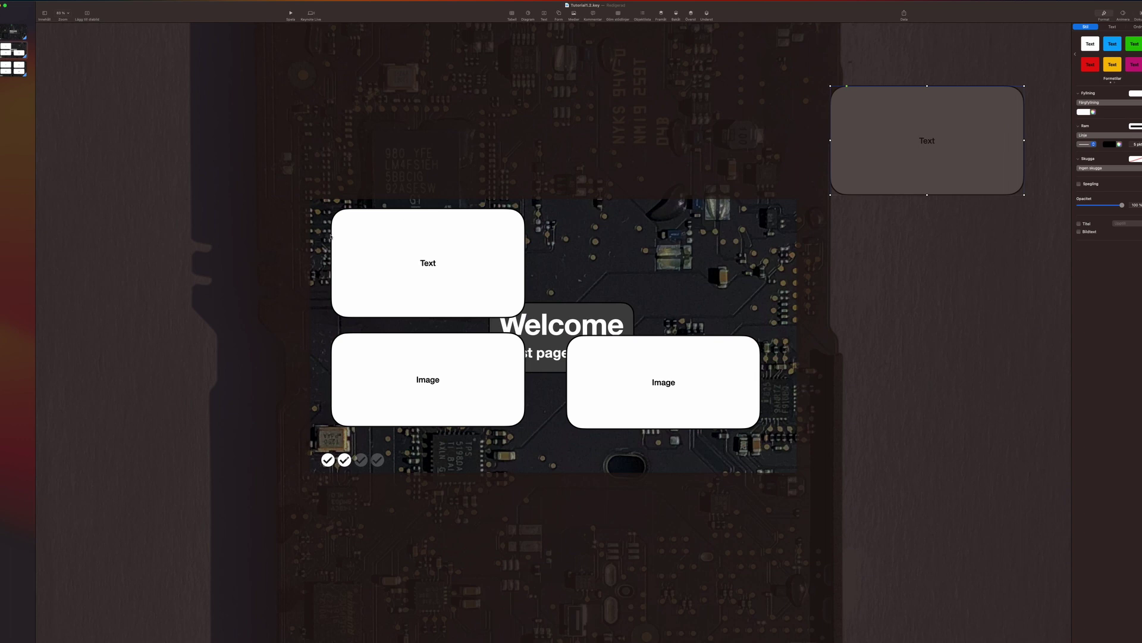
pyautogui.moveTo(372, 237); pyautogui.dragTo(132, 104)
pyautogui.moveTo(723, 401); pyautogui.dragTo(981, 526)
pyautogui.moveTo(372, 402); pyautogui.dragTo(106, 406)
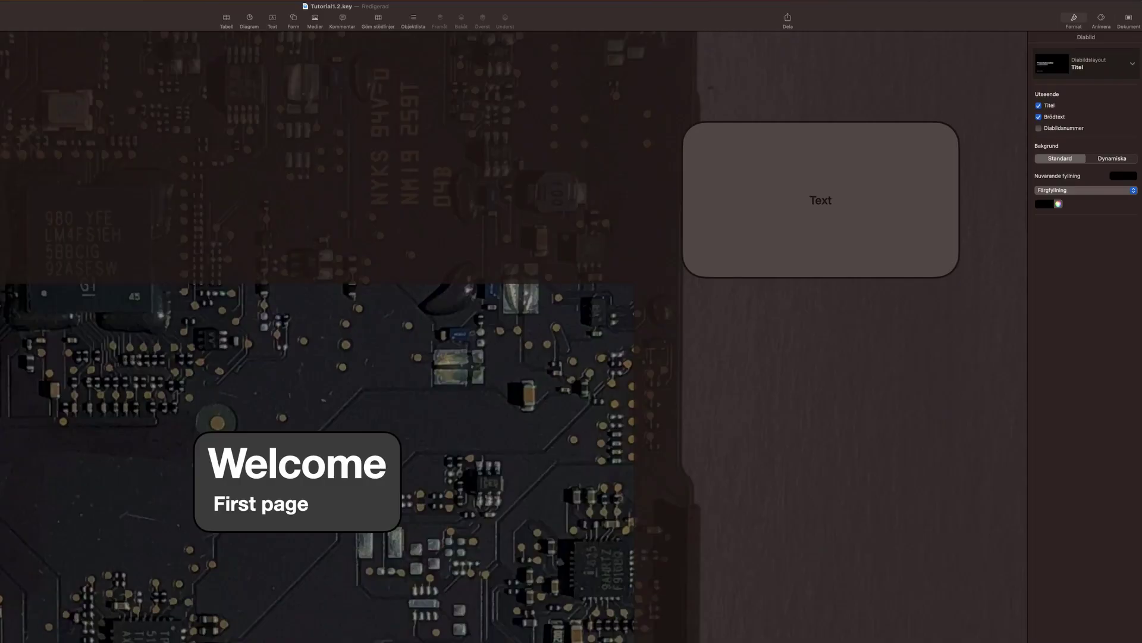
# - Preview the second slide's Magic Move transition with the four boxes moving in
pyautogui.click(1102, 19)
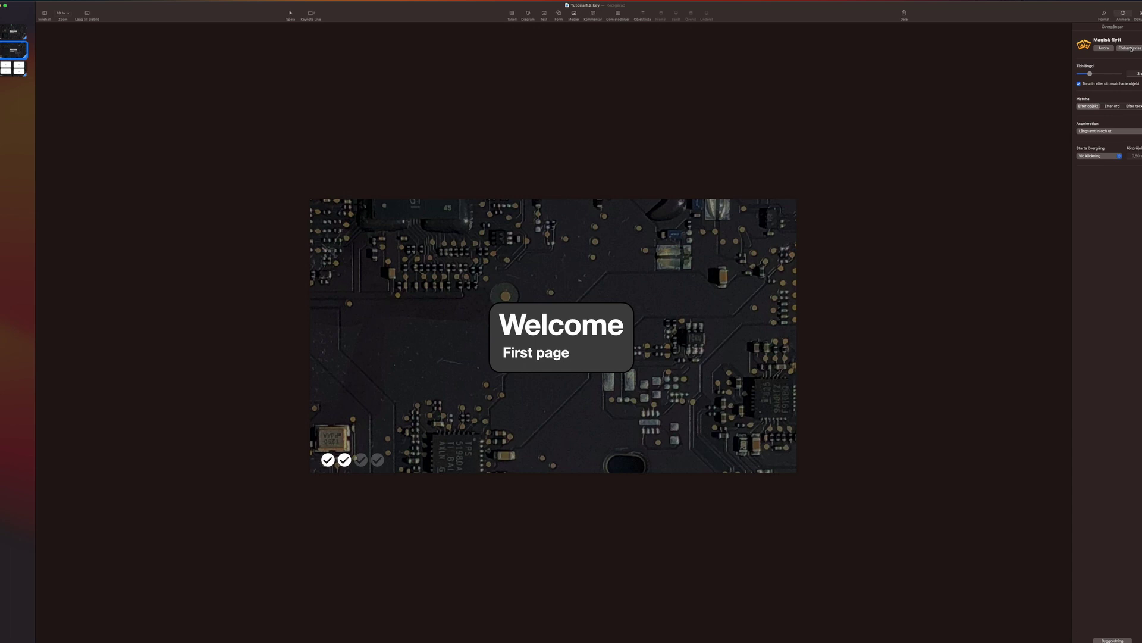
pyautogui.click(1132, 49)
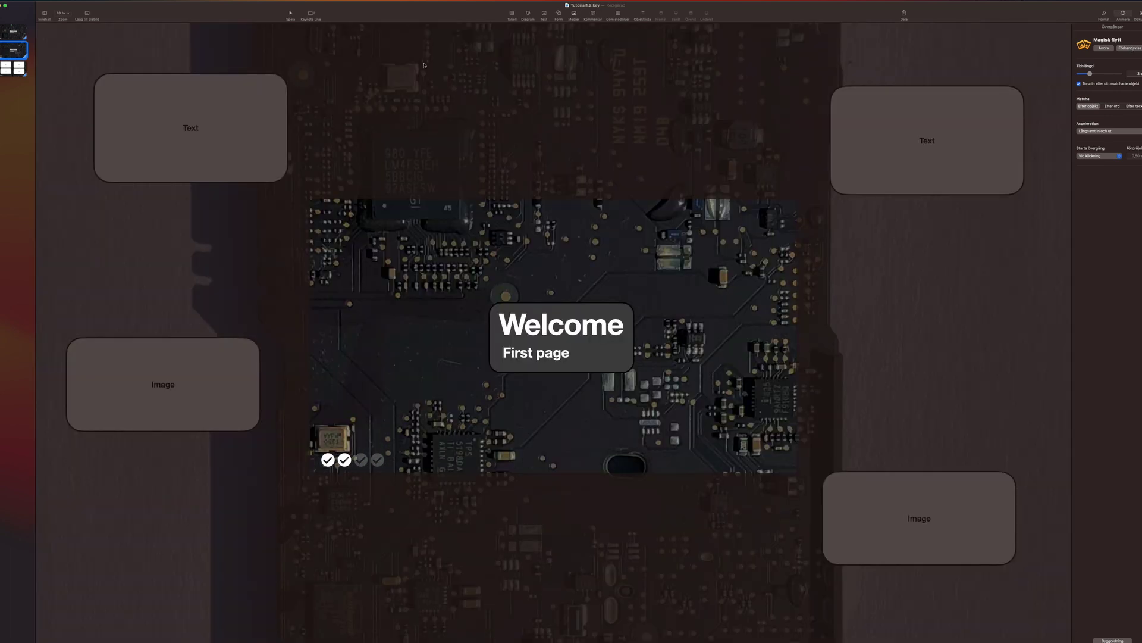
# - Duplicate the third slide to create a fourth one
pyautogui.click(15, 74)
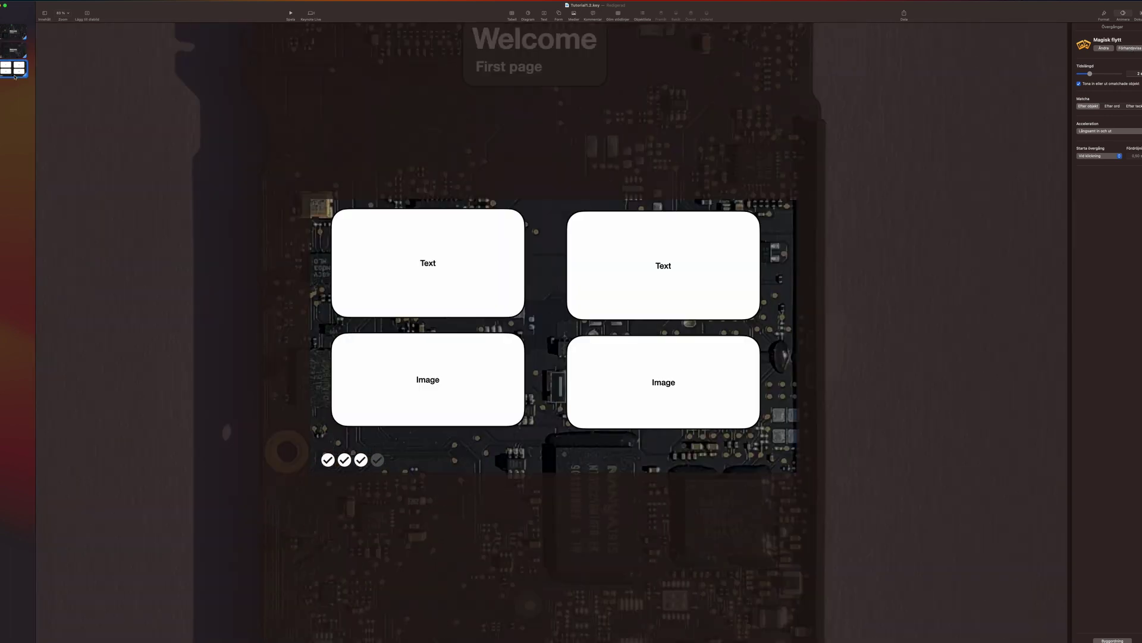
pyautogui.rightClick(15, 77)
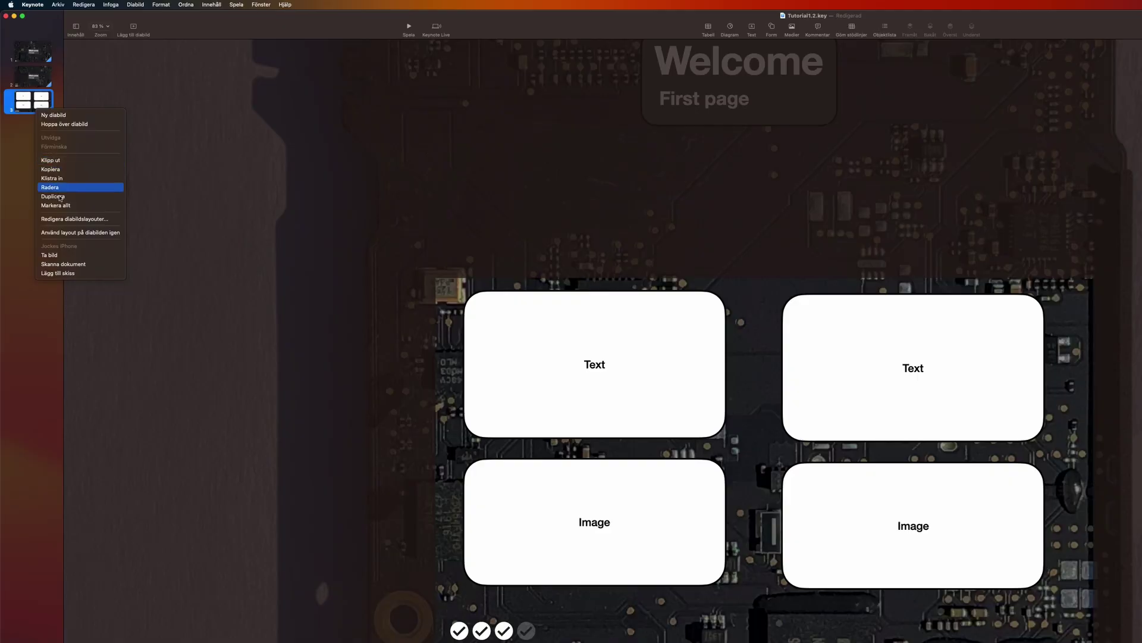
pyautogui.click(58, 196)
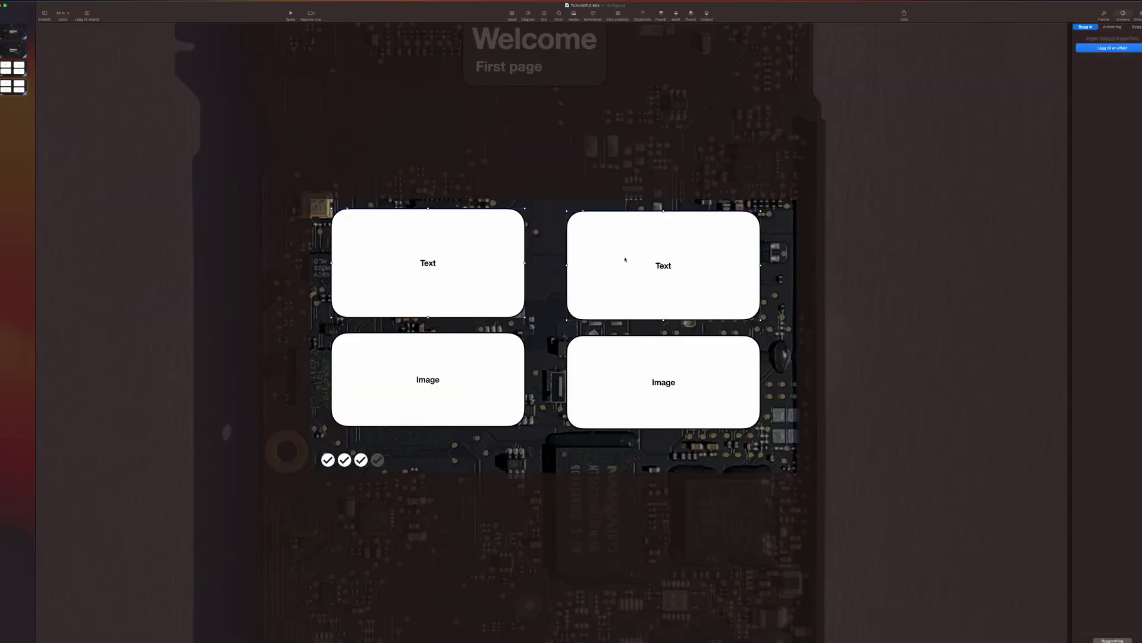
# - Move the fourth slide's four Text and Image boxes straight up, out of the slide area
pyautogui.scroll(-5, 458, 383)
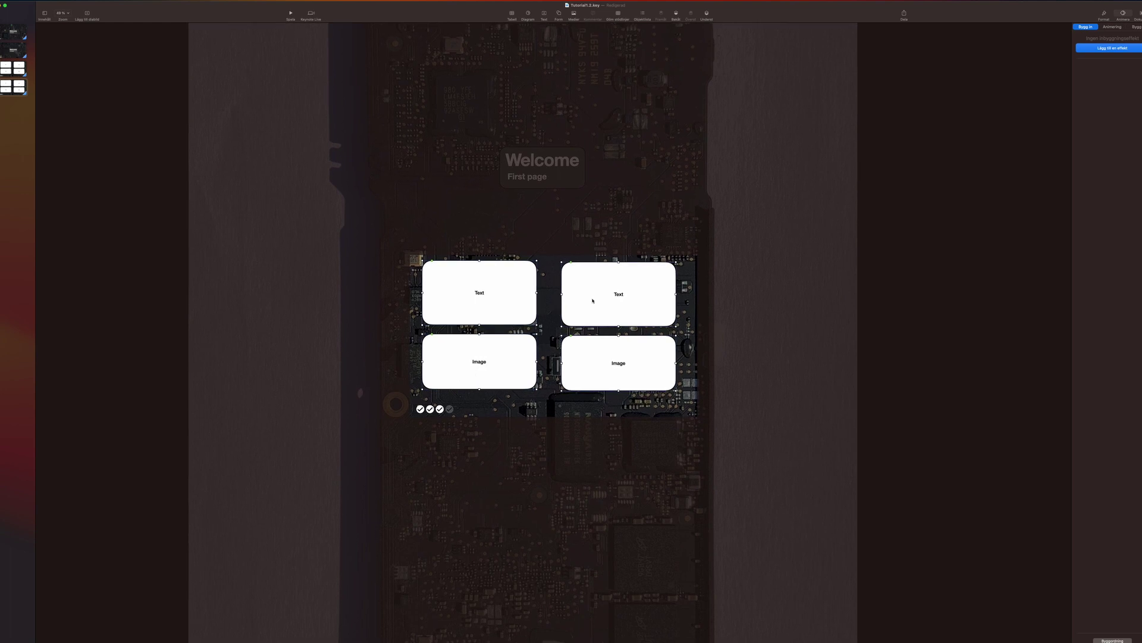
pyautogui.moveTo(589, 303); pyautogui.dragTo(589, 74)
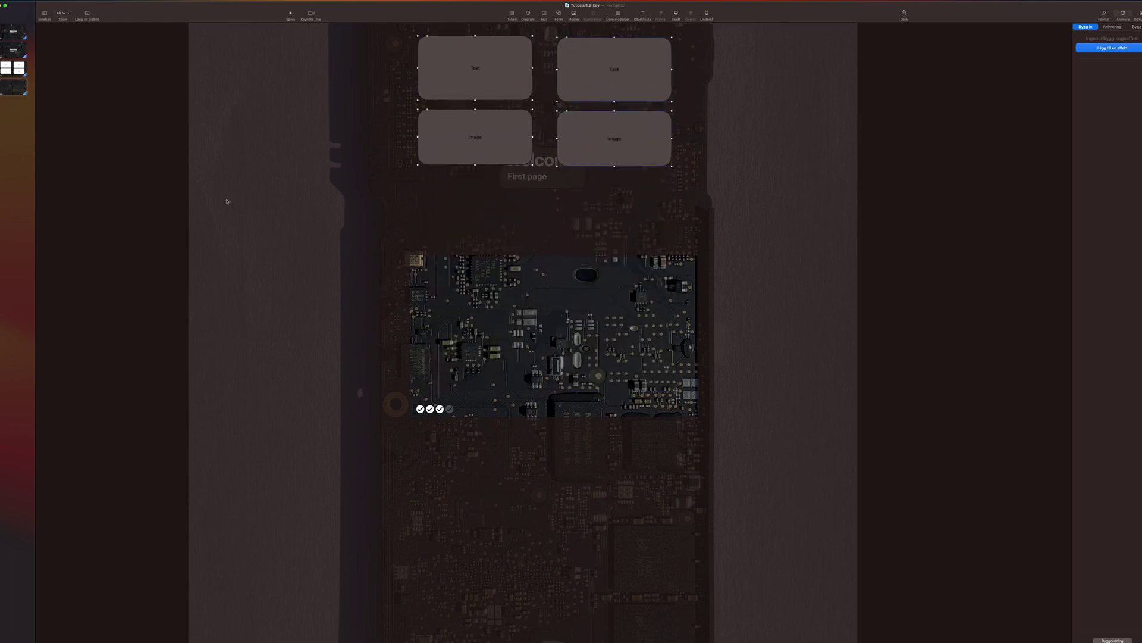
# - Add a white rounded box reading "The End" at the fourth slide's centre and brighten the fourth check mark to match the other three
pyautogui.click(559, 13)
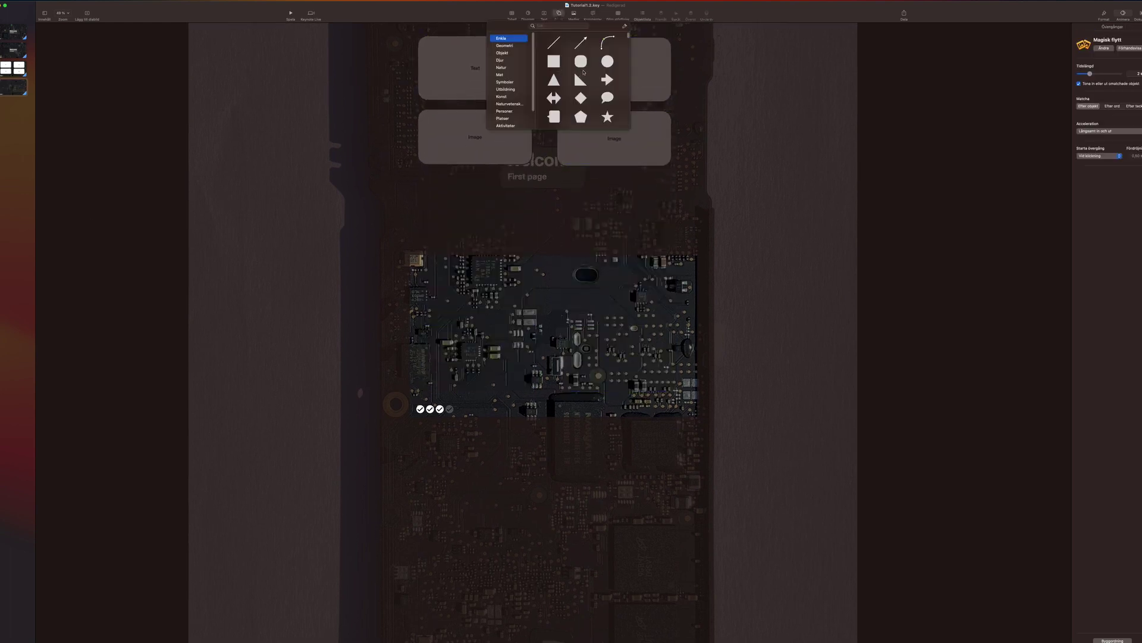
pyautogui.click(583, 64)
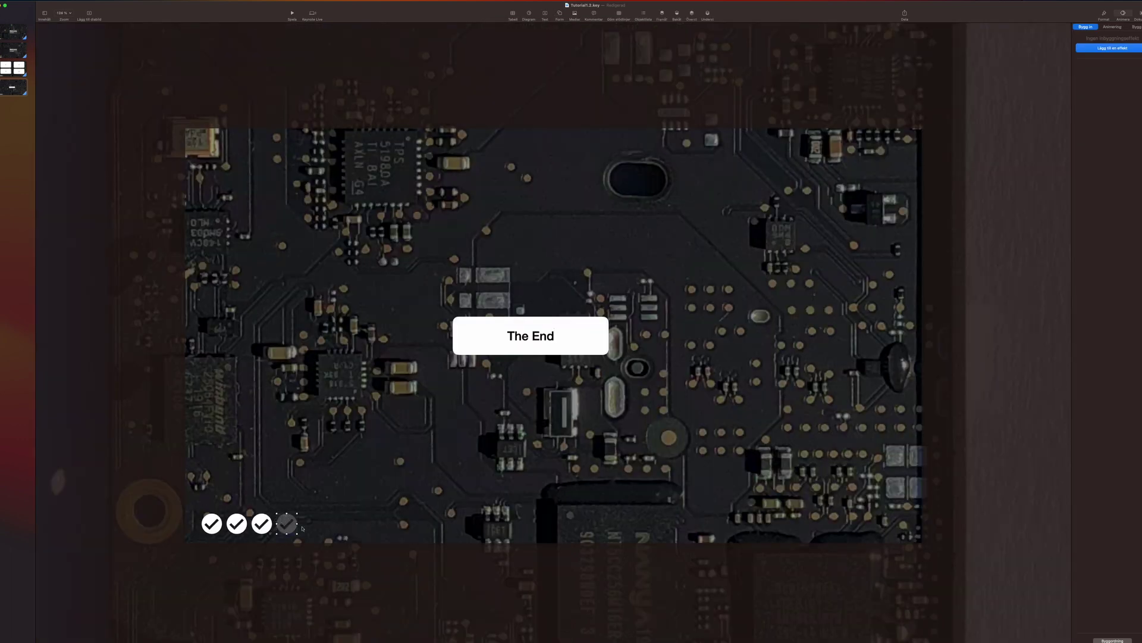
pyautogui.click(1105, 18)
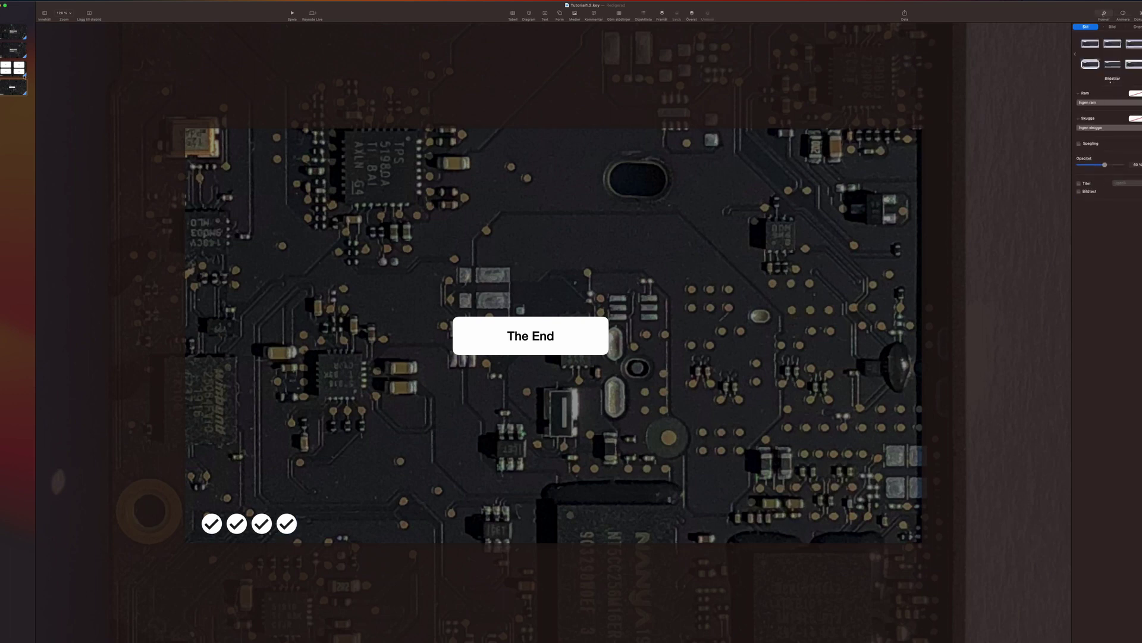
# - Return to the first slide and view its Welcome title and check marks up close
pyautogui.scroll(-5, 391, 143)
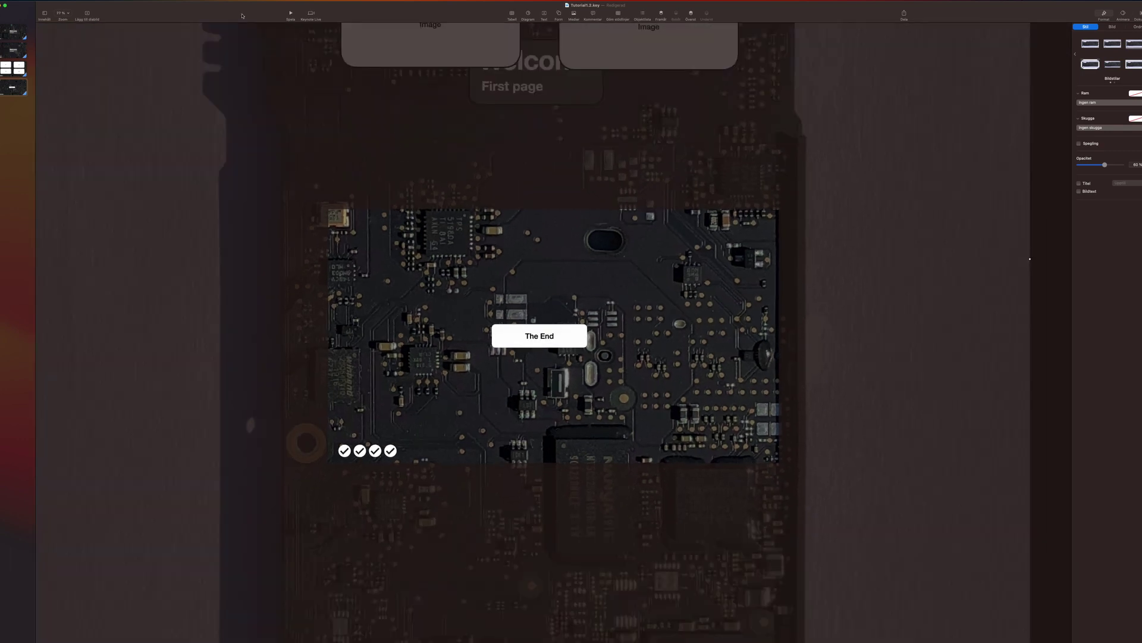
pyautogui.scroll(-3, 388, 125)
pyautogui.click(21, 27)
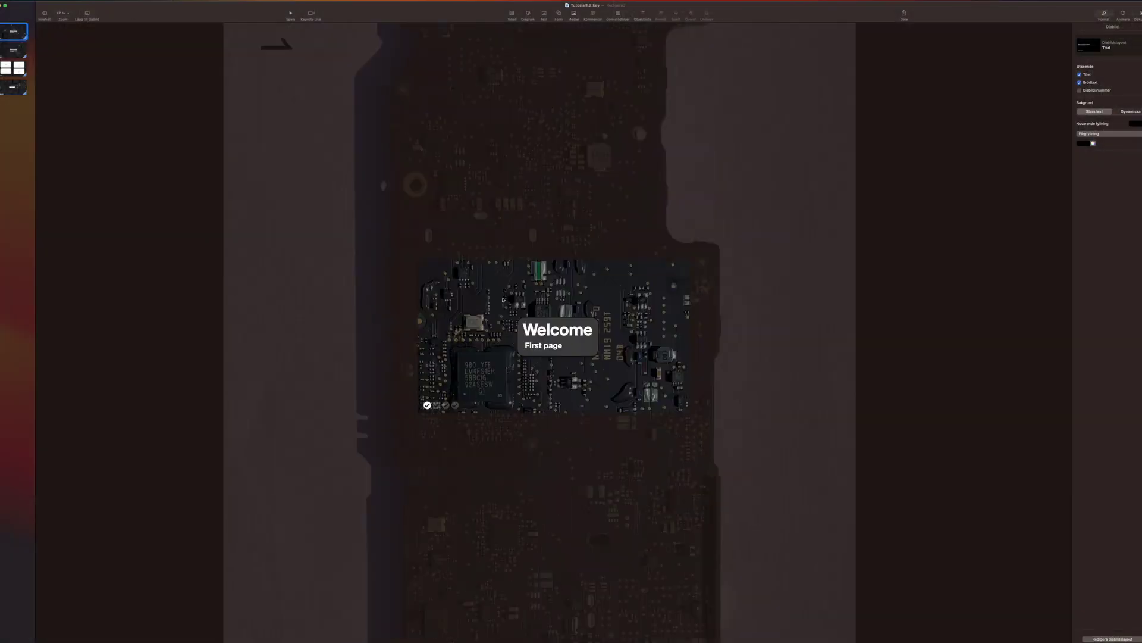
pyautogui.scroll(8, 502, 299)
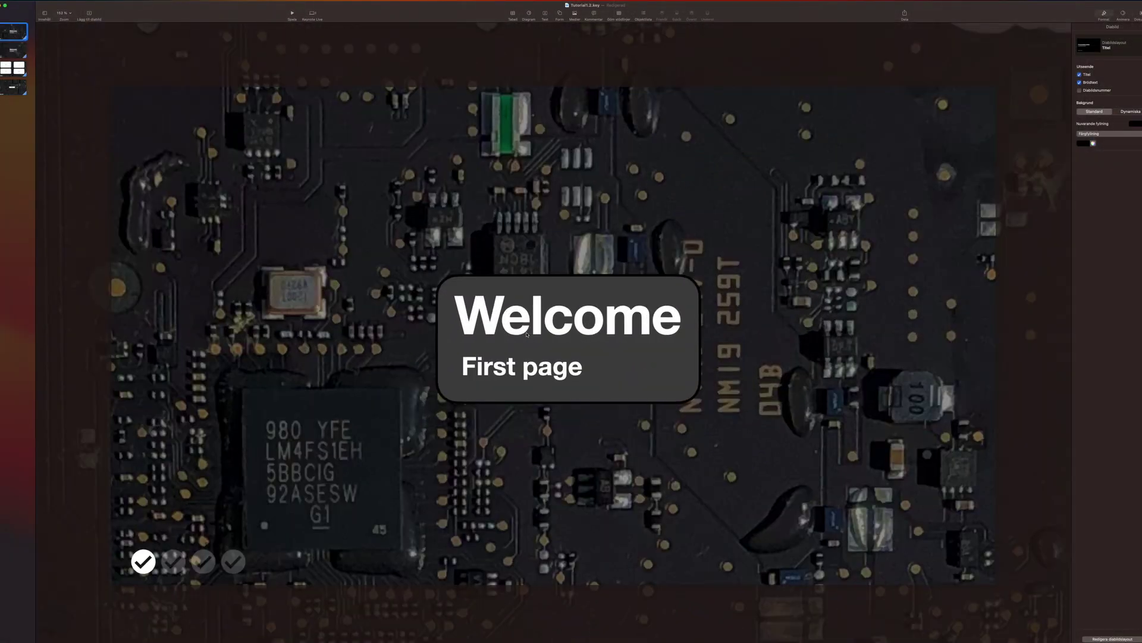